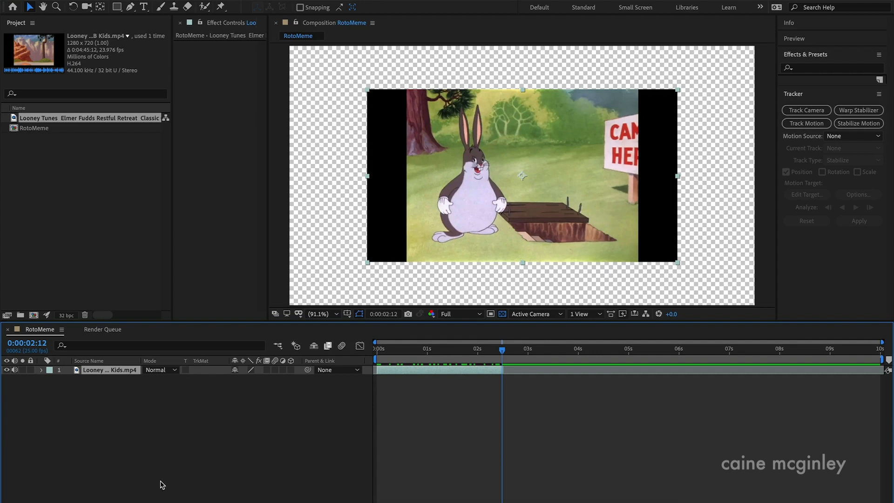
- Open the Looney Tunes clip in its Layer view, go to the first frame and activate the Roto Brush tool
click(170, 394)
click(115, 371)
double_click(121, 372)
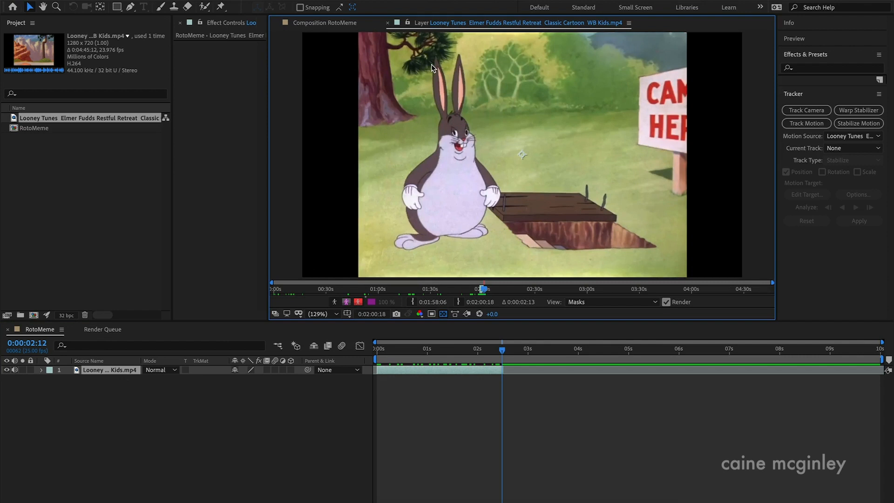
drag(502, 350, 367, 356)
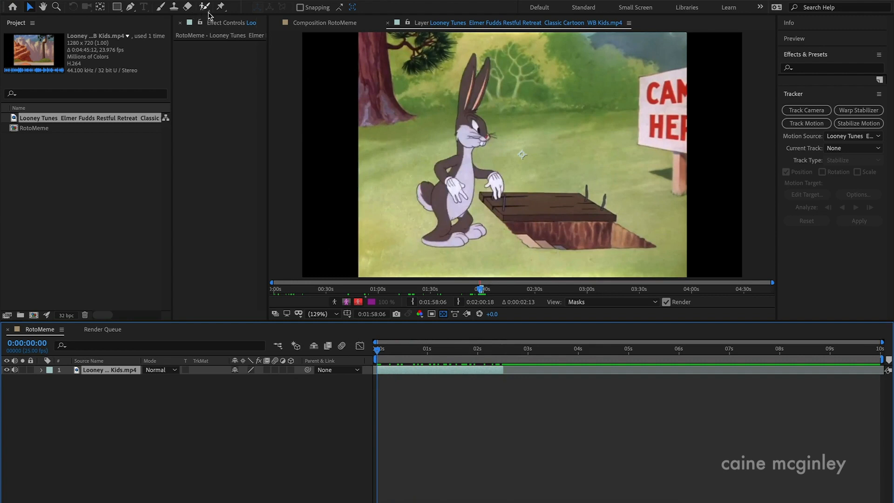
drag(207, 9, 236, 10)
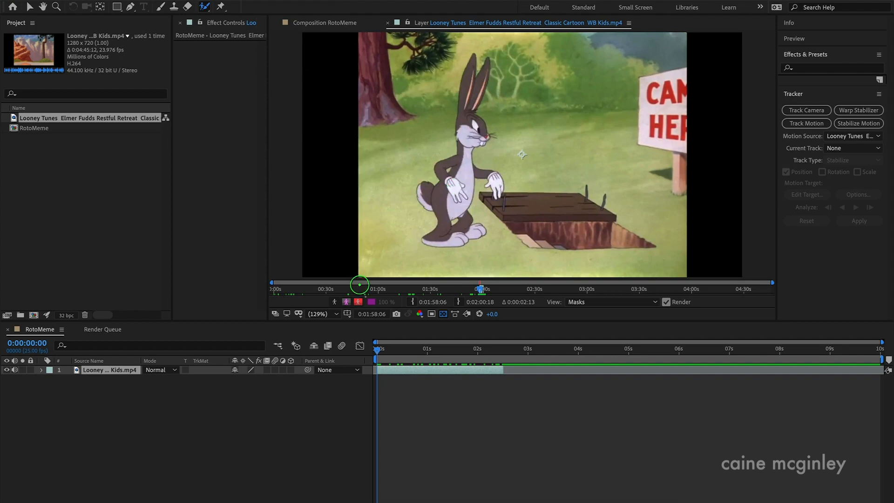
- Enlarge the viewer, reduce the Roto Brush size and paint a first foreground stroke over the rabbit's body
click(285, 322)
drag(284, 322, 286, 414)
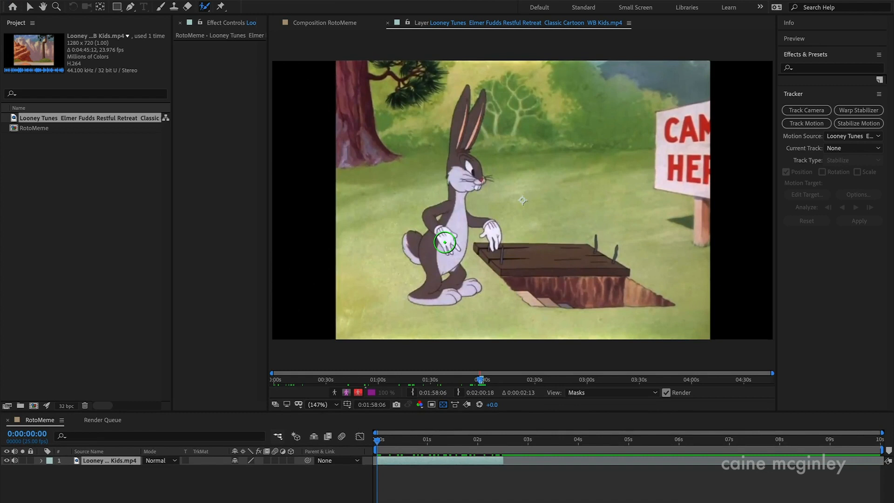
key(period)
key(space)
drag(458, 221, 507, 212)
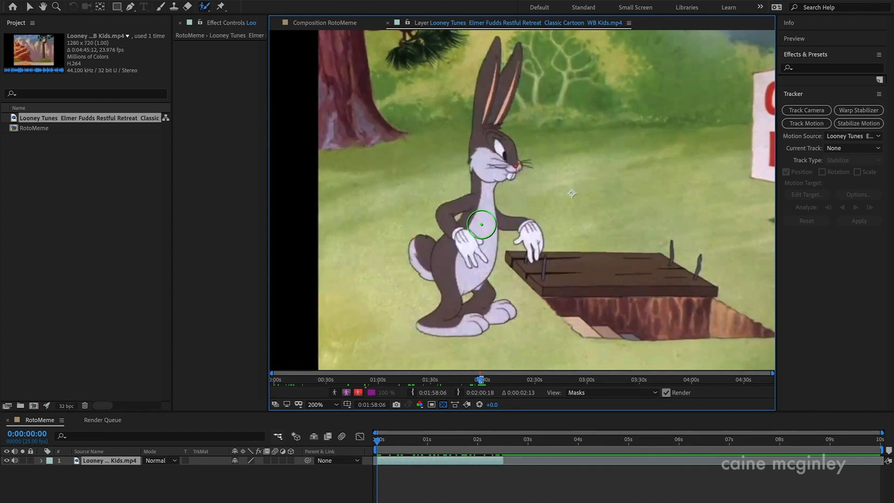
mouse_move(482, 225)
mouse_down()
mouse_move(482, 212)
mouse_move(482, 230)
mouse_up()
right_click(481, 224)
click(481, 227)
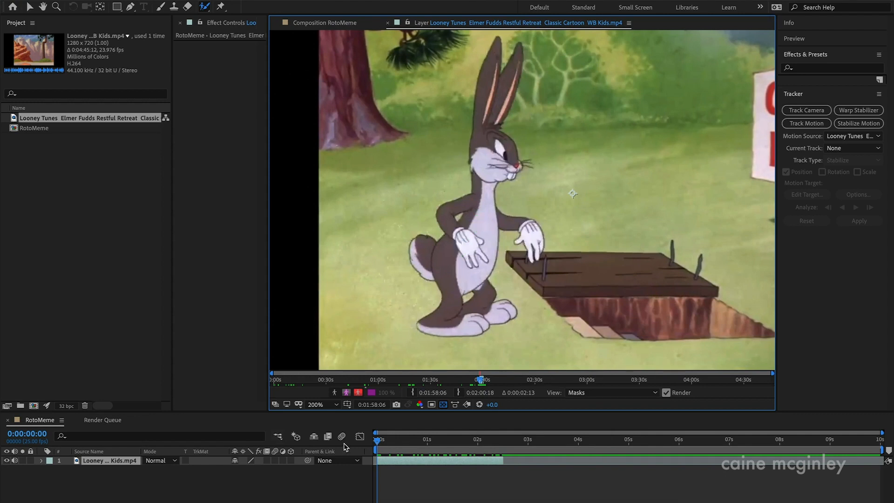
click(374, 440)
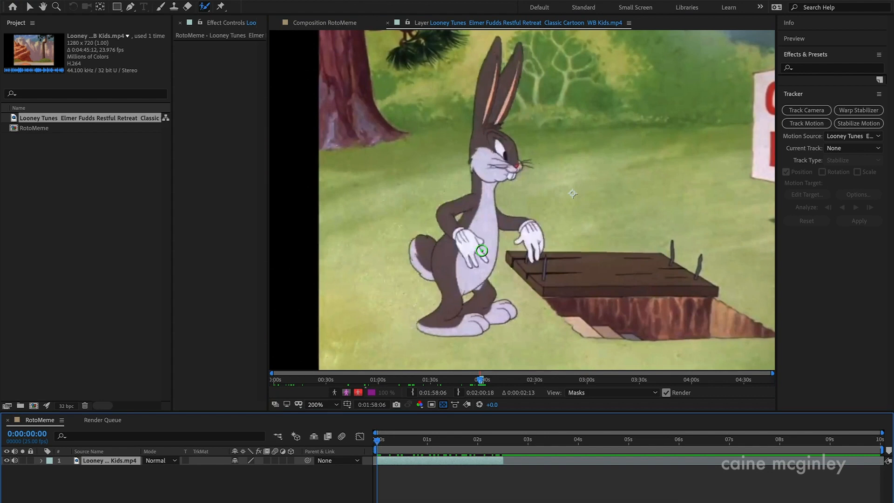
drag(468, 236, 448, 261)
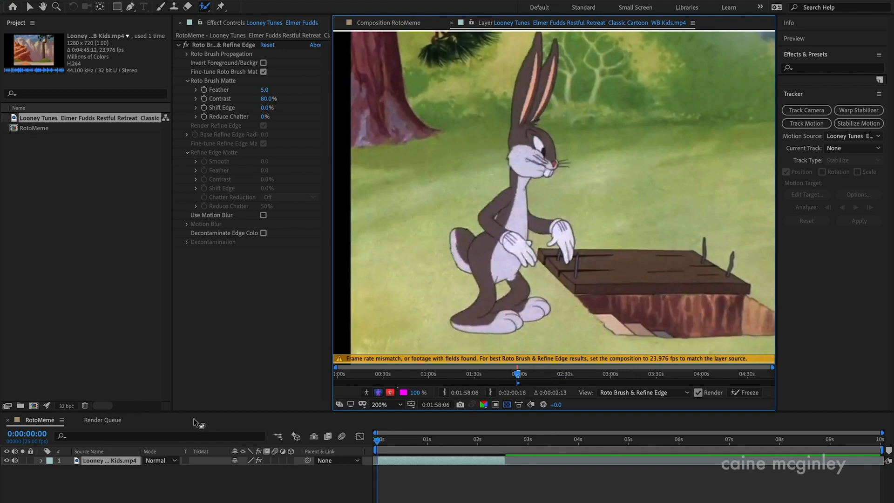
- Set the RotoMeme composition's frame rate to 23.976 fps to match the source clip
click(182, 1)
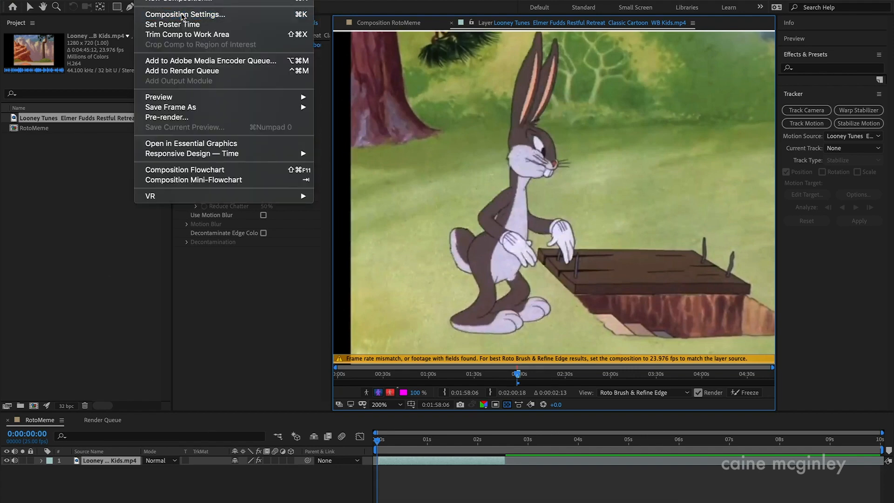
click(183, 10)
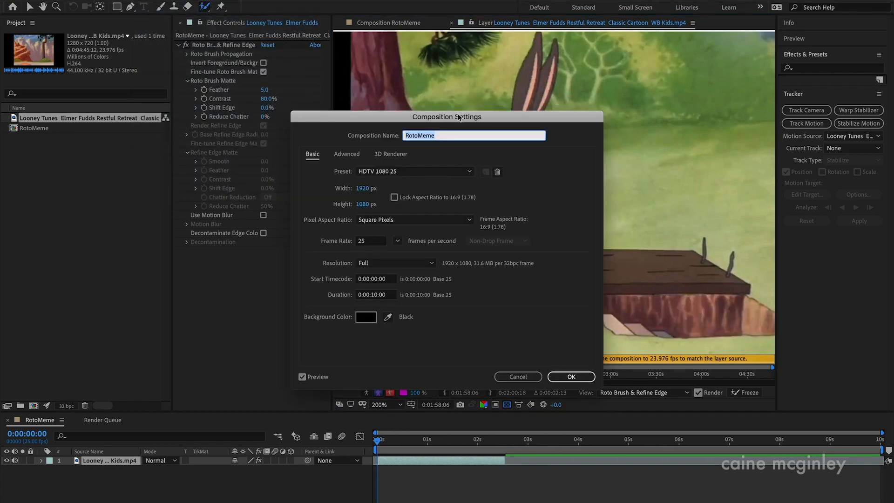
drag(466, 117, 282, 112)
click(184, 237)
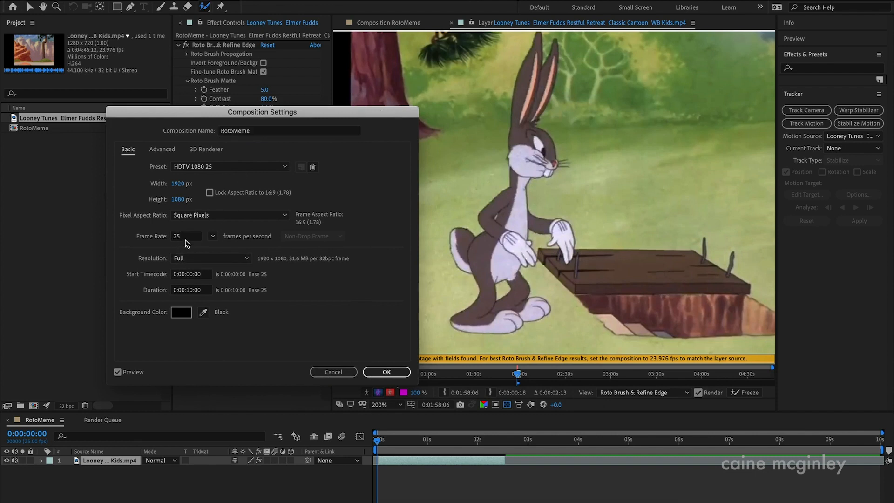
text(2)
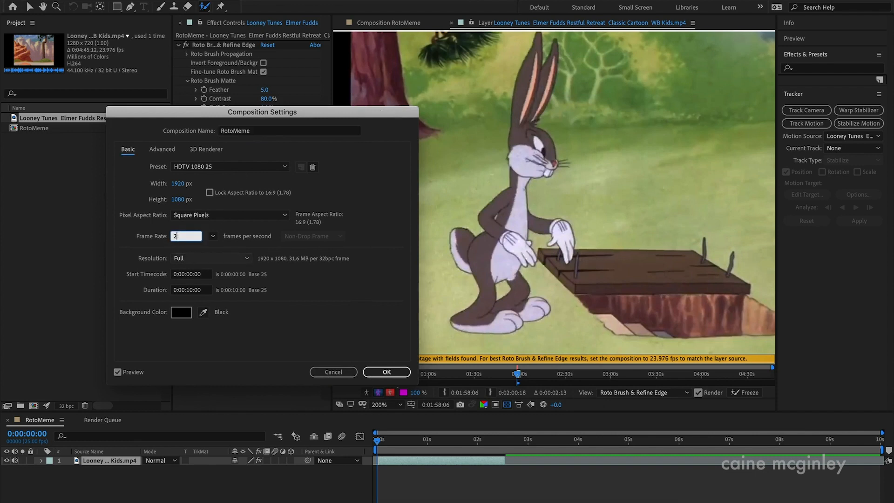
text(3.976)
key(Tab)
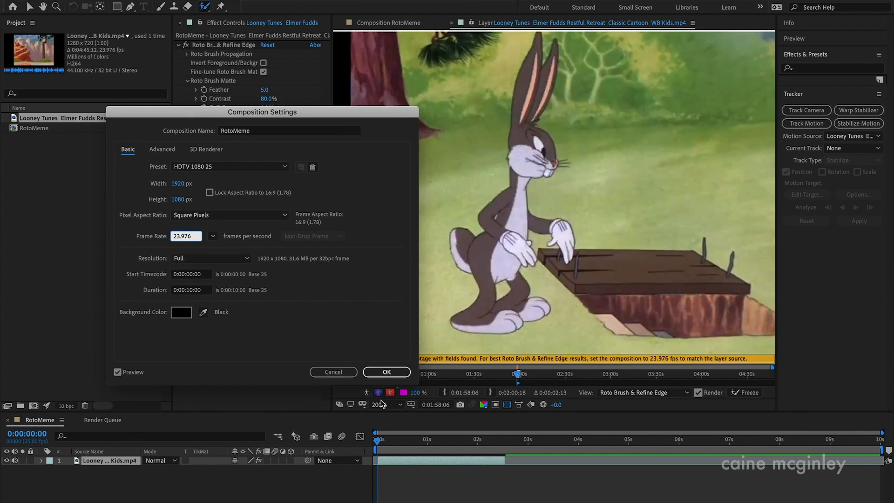
click(388, 373)
- Paint further Roto Brush foreground strokes on the first frame so the selection covers the whole rabbit
drag(501, 245, 501, 216)
mouse_move(493, 257)
mouse_down()
mouse_move(456, 244)
mouse_move(476, 279)
mouse_move(469, 323)
mouse_move(532, 315)
mouse_move(509, 275)
mouse_move(526, 63)
mouse_move(545, 65)
mouse_move(531, 105)
mouse_move(541, 169)
mouse_move(523, 207)
mouse_move(571, 234)
mouse_up()
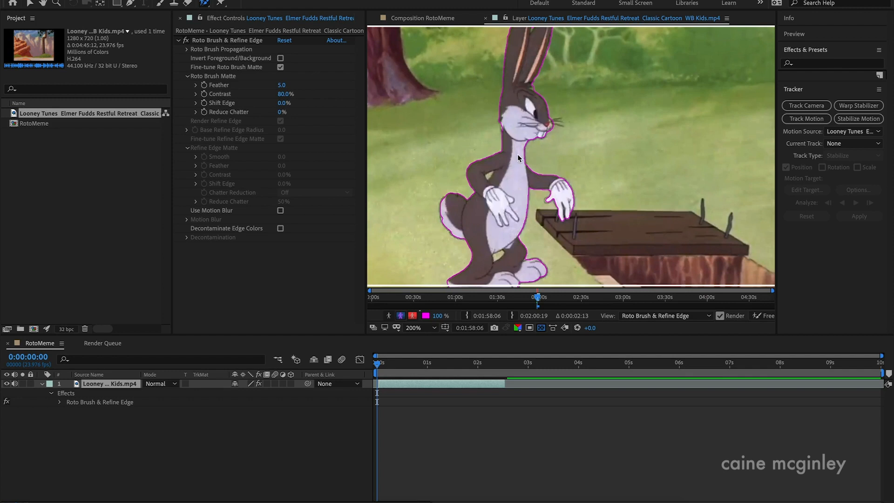
mouse_move(542, 150)
mouse_down()
mouse_move(561, 199)
mouse_move(538, 116)
mouse_move(539, 128)
mouse_up()
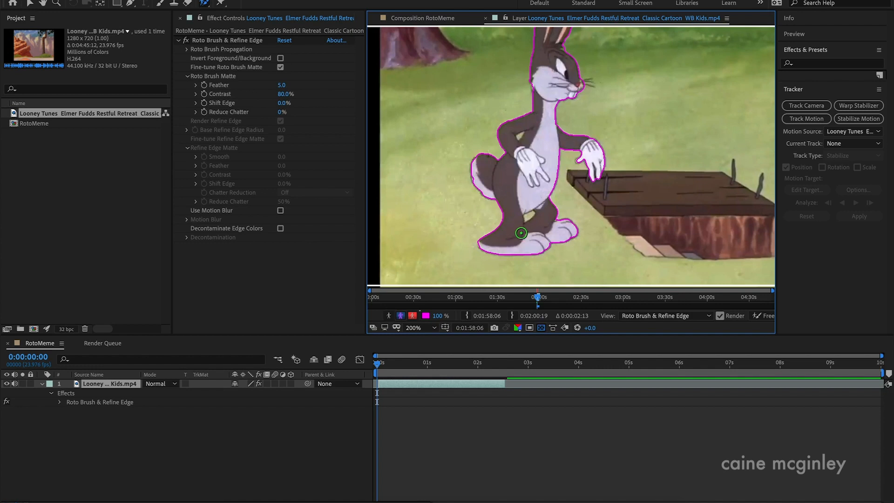
- Subtract the background gaps between the rabbit's legs and inside its bent arm from the Roto Brush selection on the first frame
key(period)
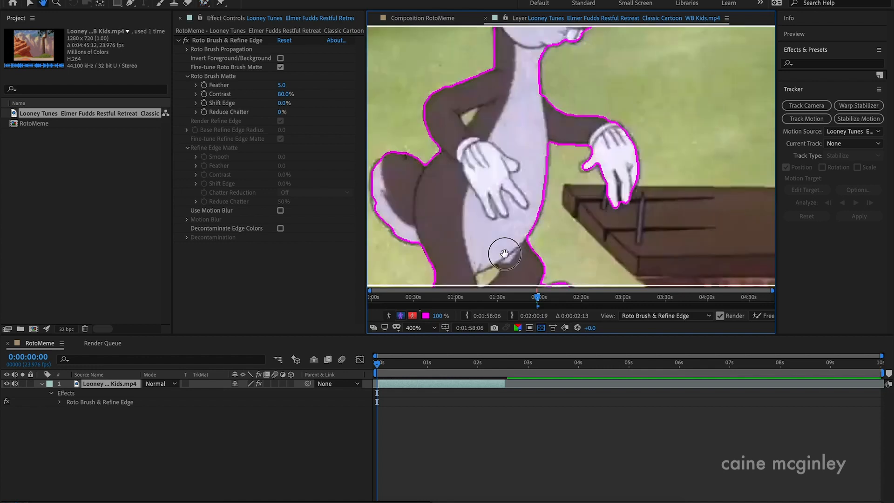
drag(505, 254, 553, 193)
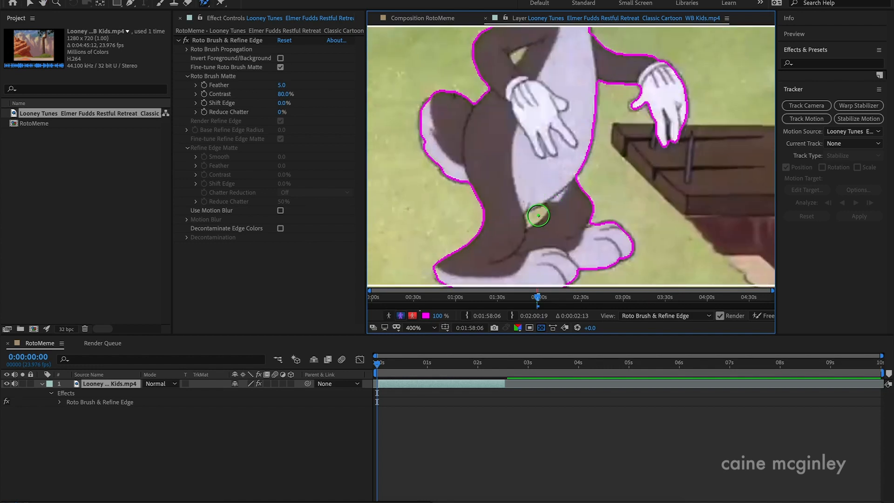
right_click(538, 215)
key(Escape)
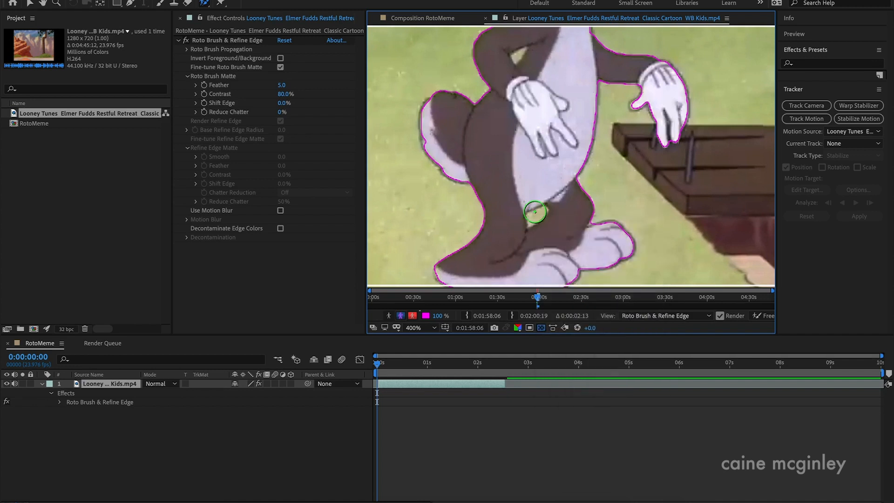
drag(537, 212, 523, 212)
drag(541, 212, 529, 215)
drag(514, 47, 521, 55)
scroll(596, 171, down, 2)
drag(615, 126, 586, 180)
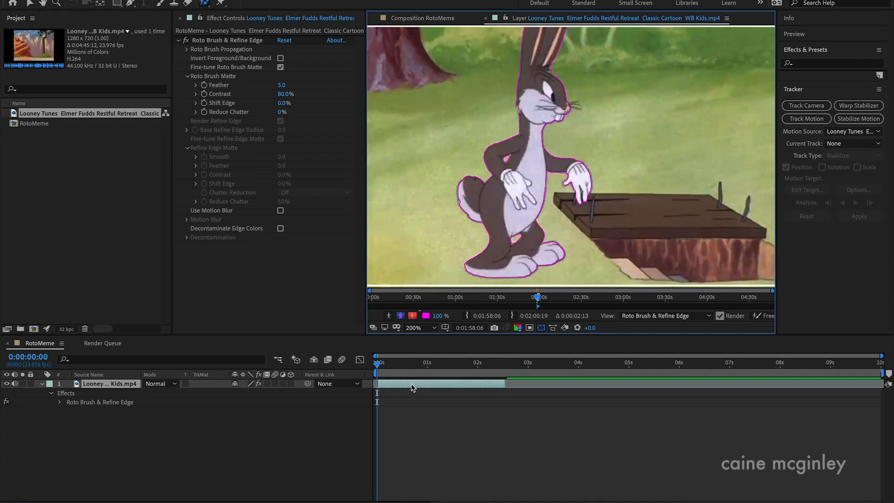
- Play back and scrub through the first 20 frames to examine how the Roto Brush outline follows the rabbit
click(378, 370)
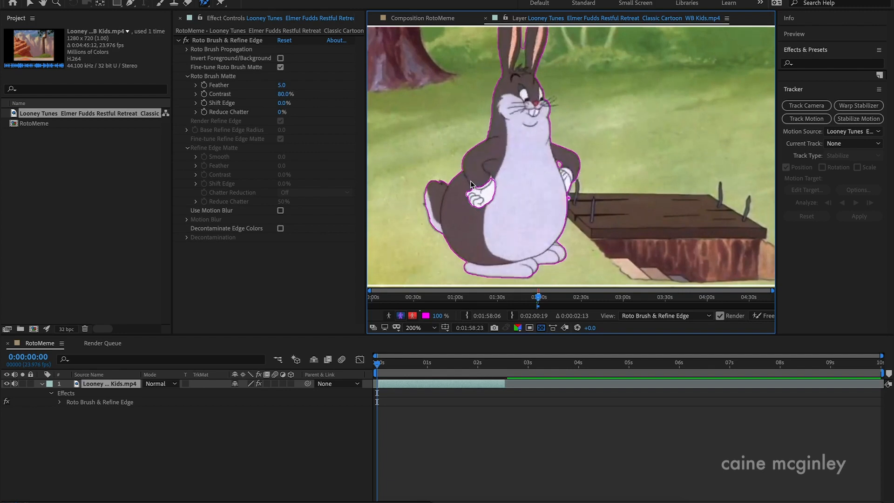
key(space)
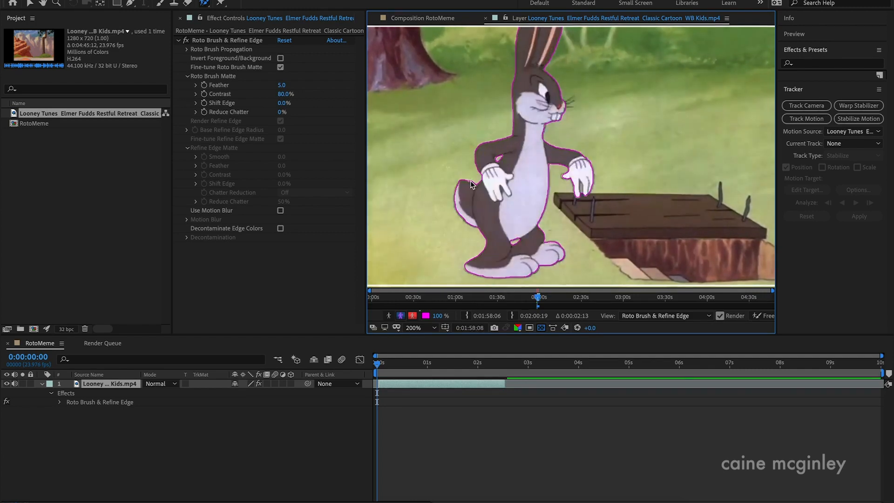
key(space)
click(384, 364)
drag(384, 366, 416, 373)
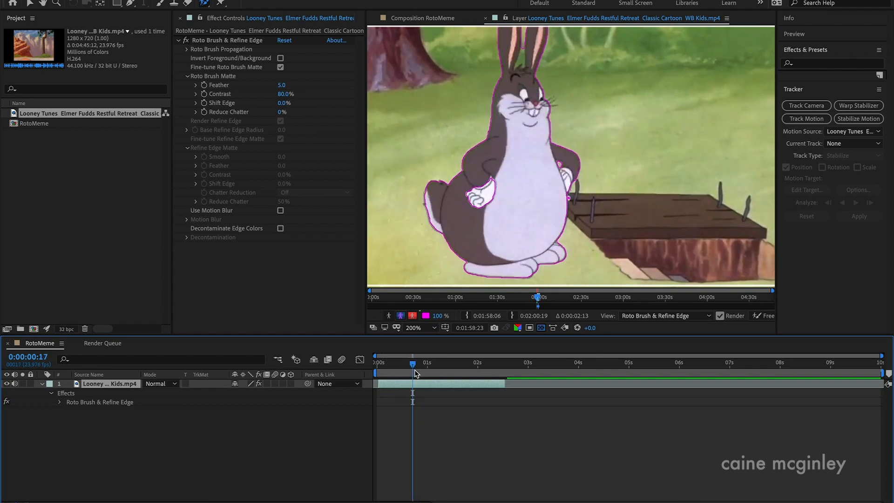
click(415, 371)
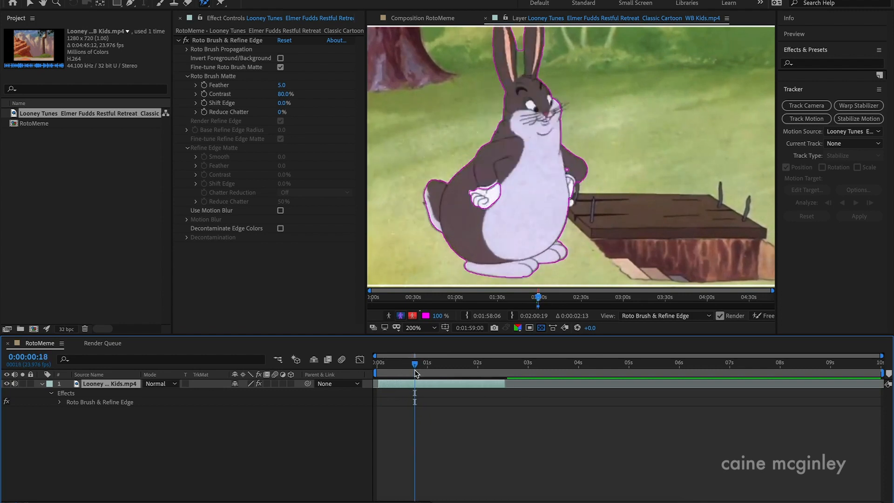
key(Page_Down)
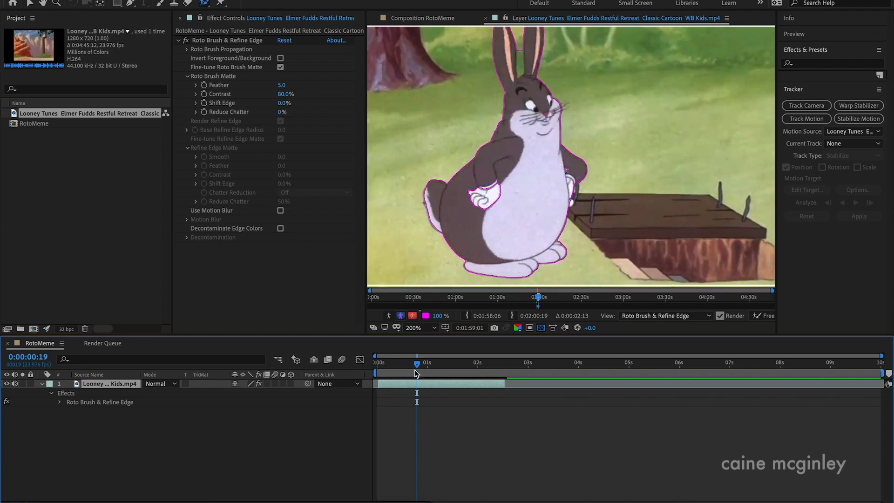
key(Page_Down)
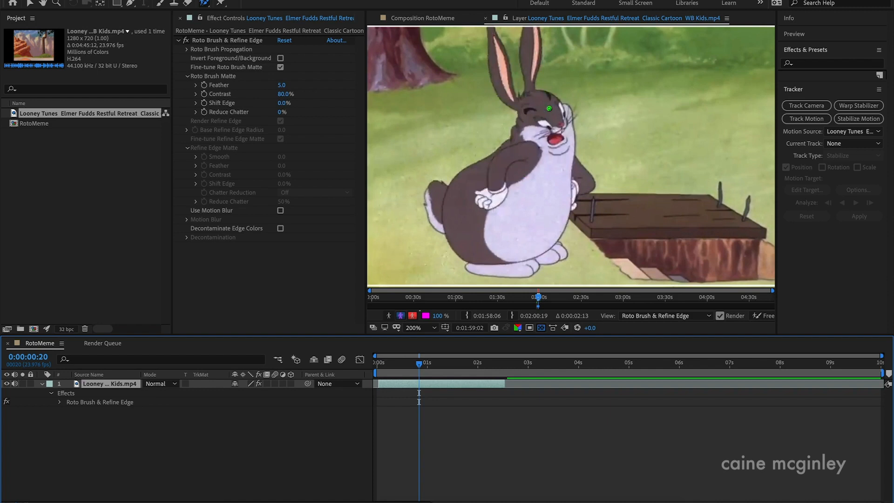
key(Page_Up)
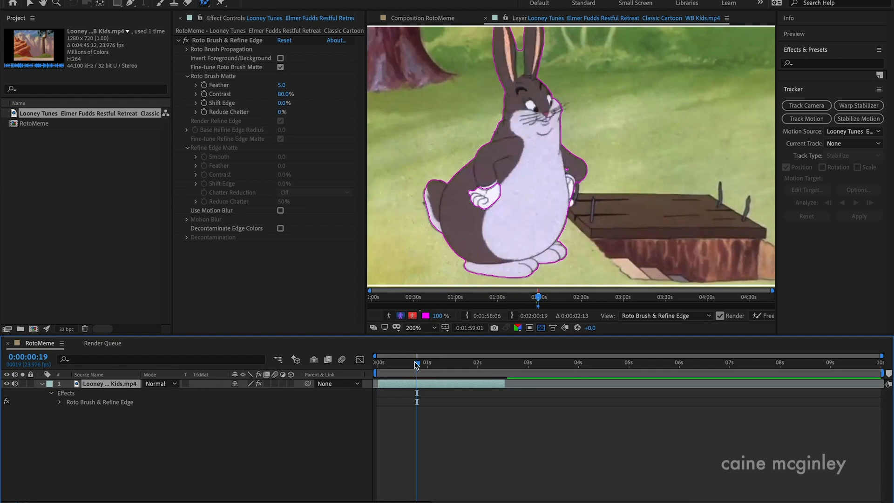
drag(416, 365, 402, 369)
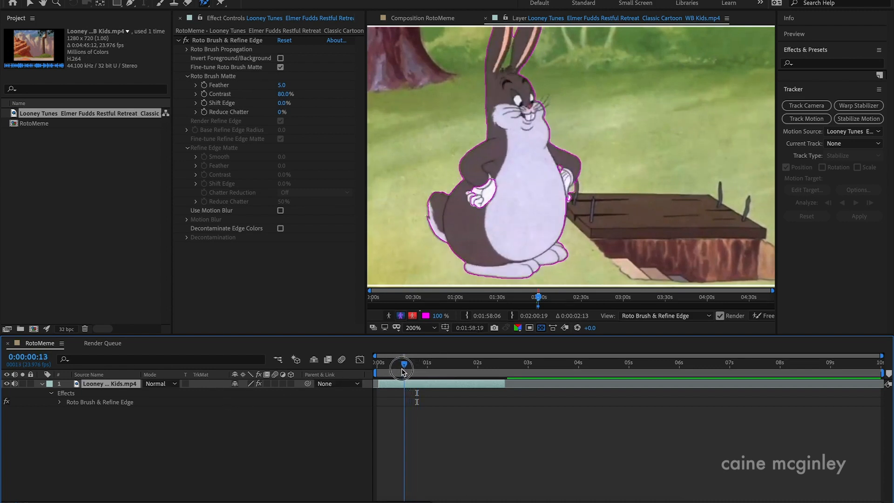
drag(524, 60, 534, 99)
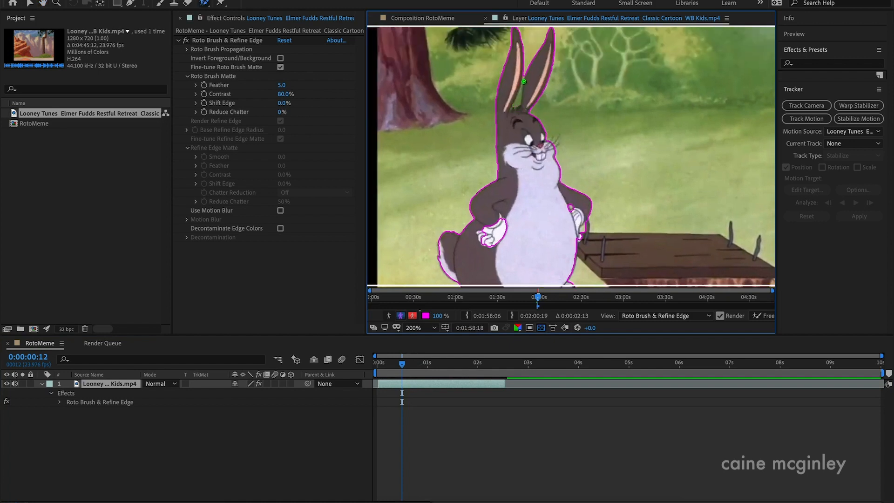
- Step from the first frame to 0:00:00:04, add the rabbit's missing glove cuff to the selection and subtract the gap under its arm
drag(404, 365, 376, 369)
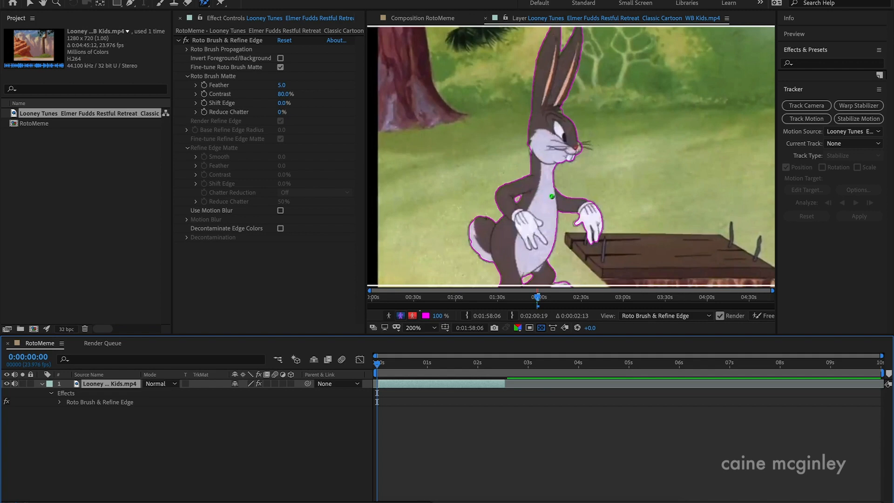
scroll(575, 219, down, 2)
key(Page_Down)
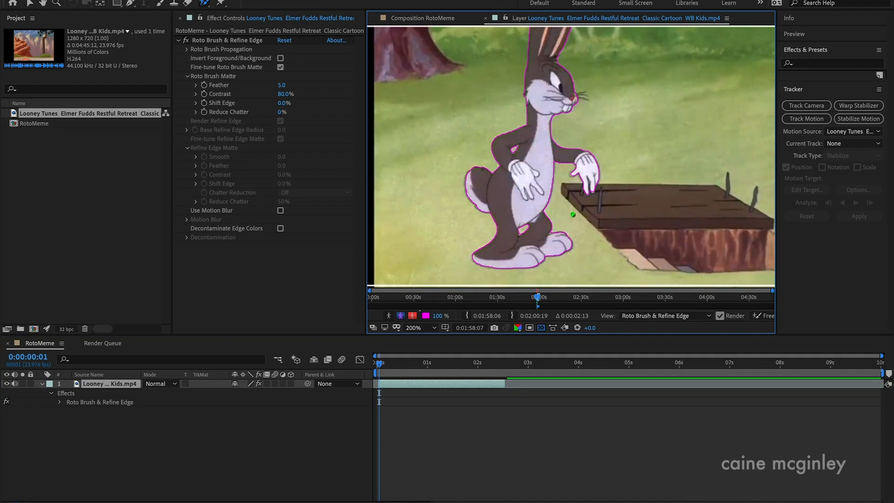
key(Page_Down)
key(space)
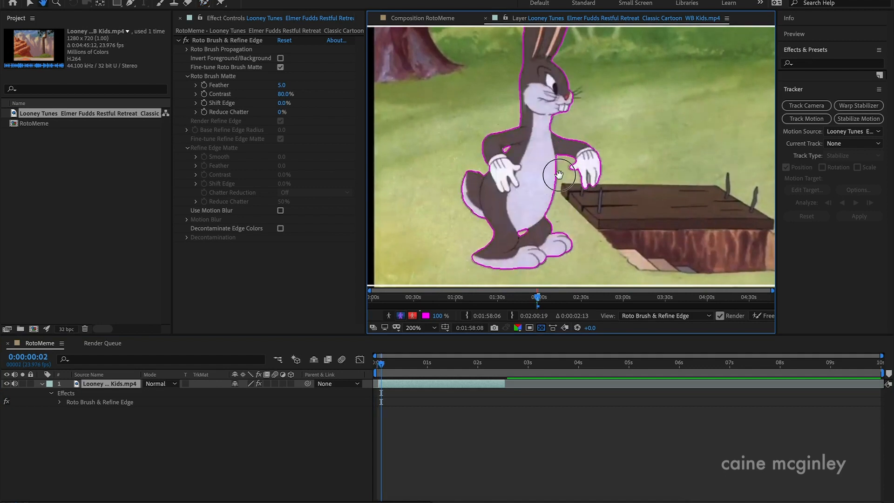
drag(559, 161, 559, 212)
key(Page_Down)
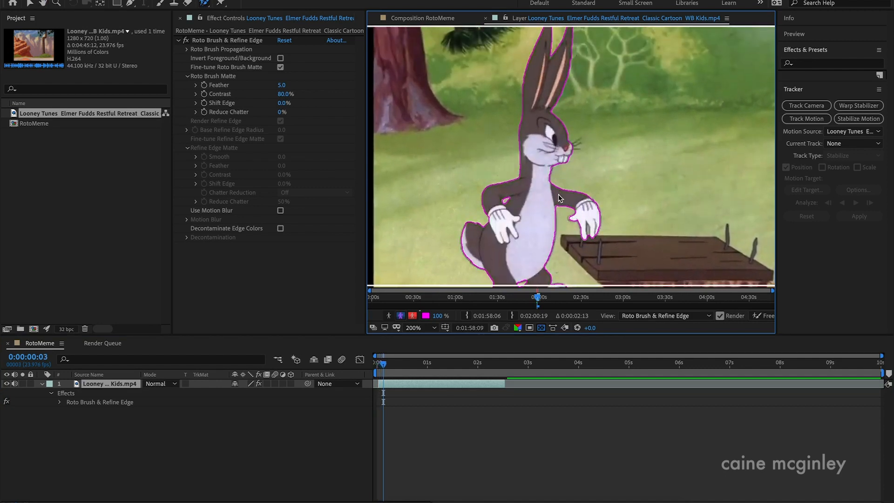
key(Page_Down)
key(space)
drag(522, 220, 551, 186)
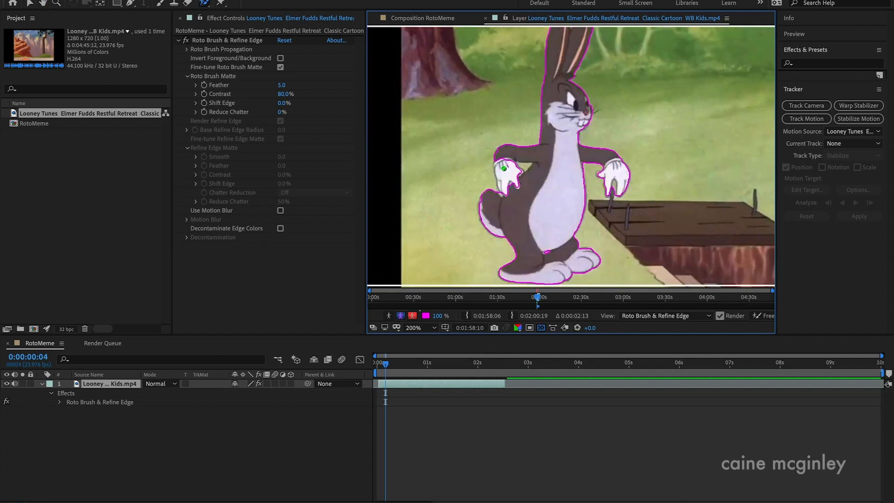
mouse_move(503, 156)
mouse_down()
mouse_move(511, 190)
mouse_move(512, 161)
mouse_up()
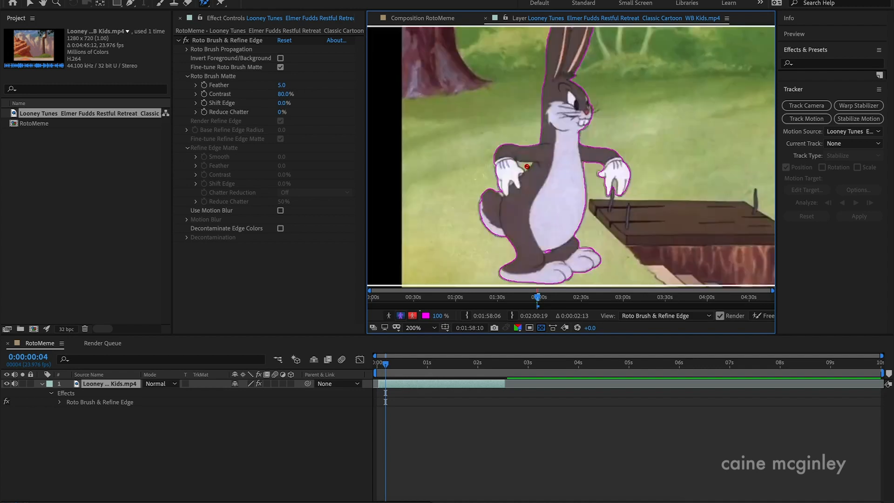
alt+click(527, 166)
key(Page_Down)
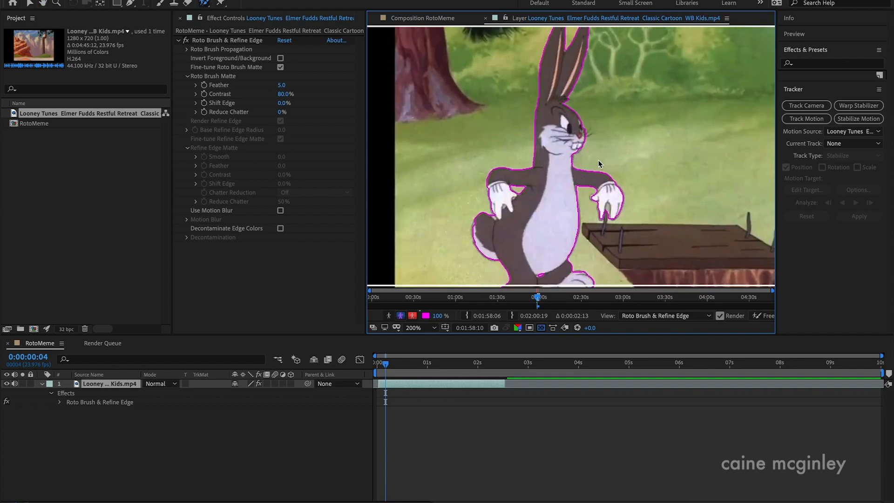
- Scrub through the clip up to about 0:00:01:13 to examine the rabbit's Roto Brush outline, and return to the first frame
key(Page_Down)
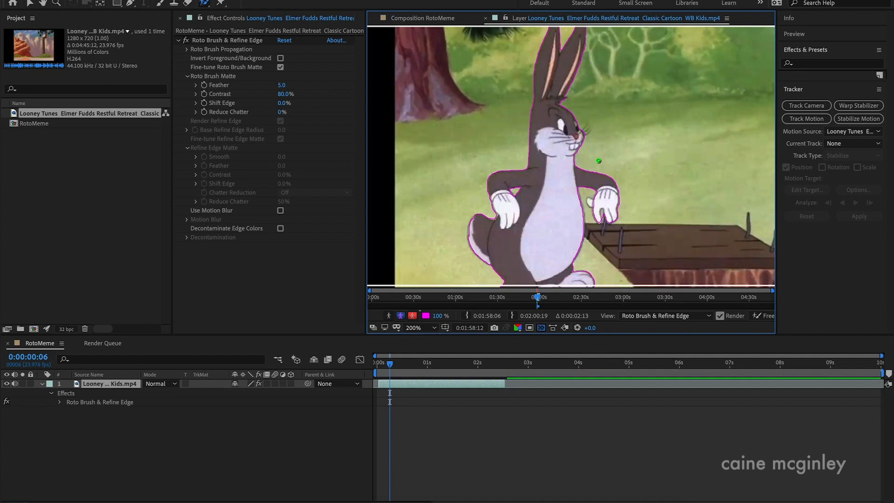
click(451, 364)
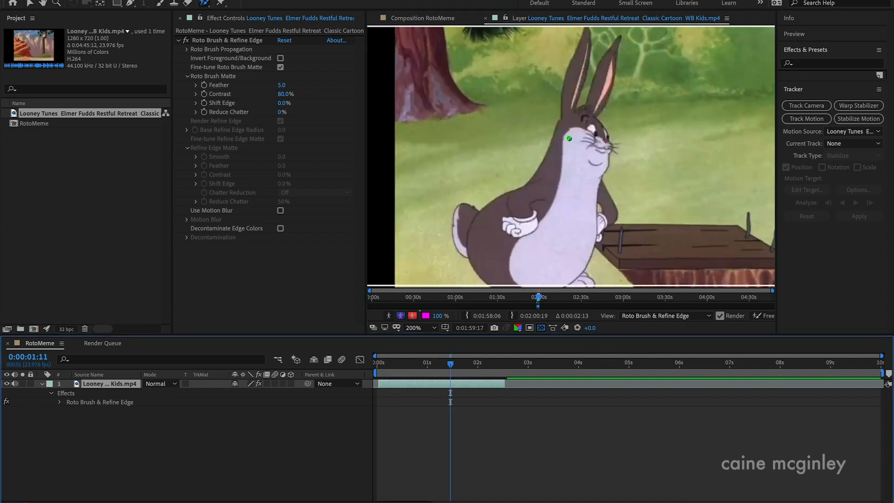
click(450, 365)
drag(451, 365, 402, 366)
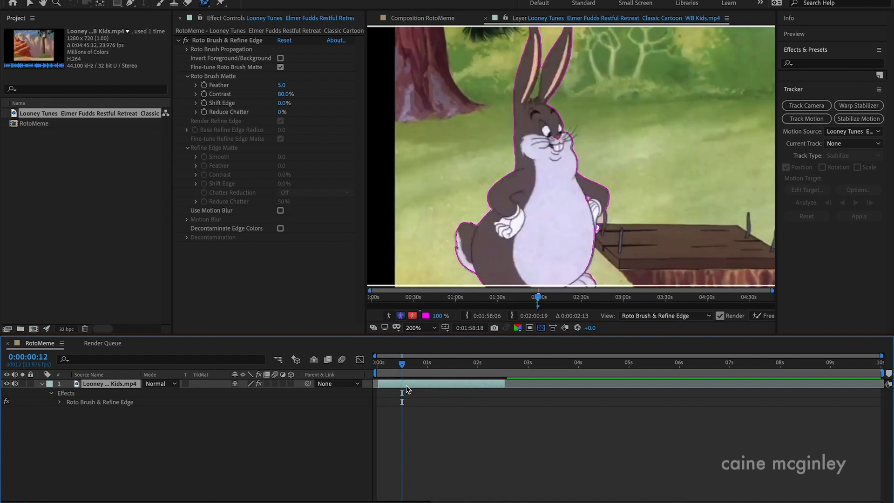
click(455, 363)
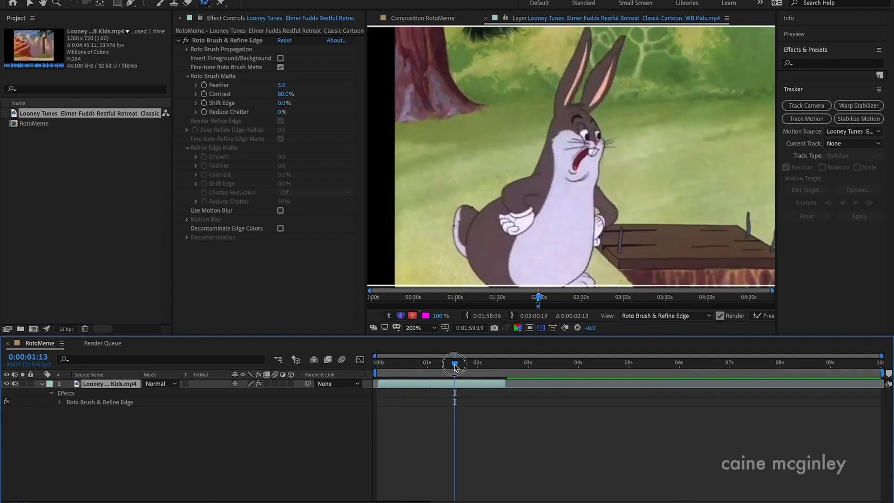
click(377, 364)
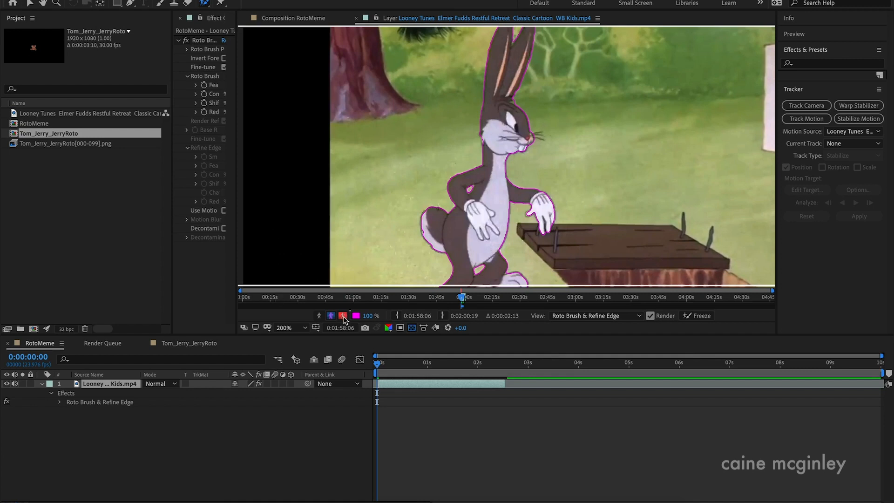
- Examine the rabbit selection on the first frame as a red overlay and as a cut-out on the transparency grid
click(344, 317)
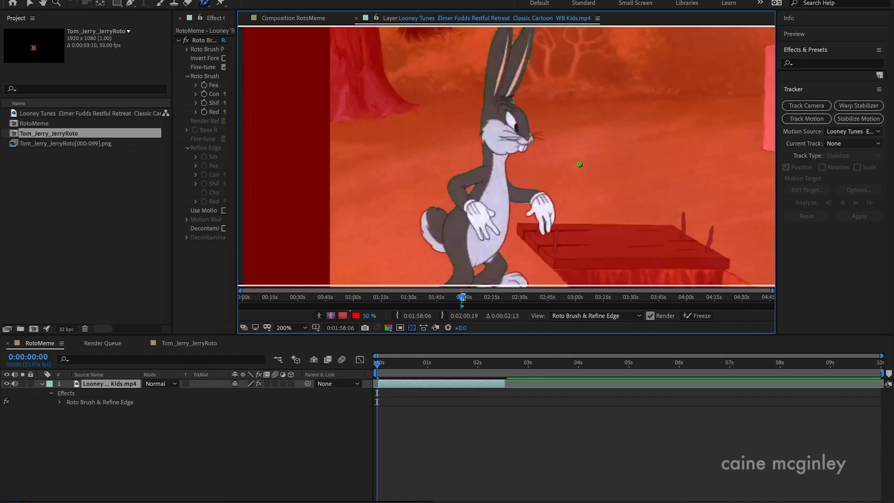
click(344, 318)
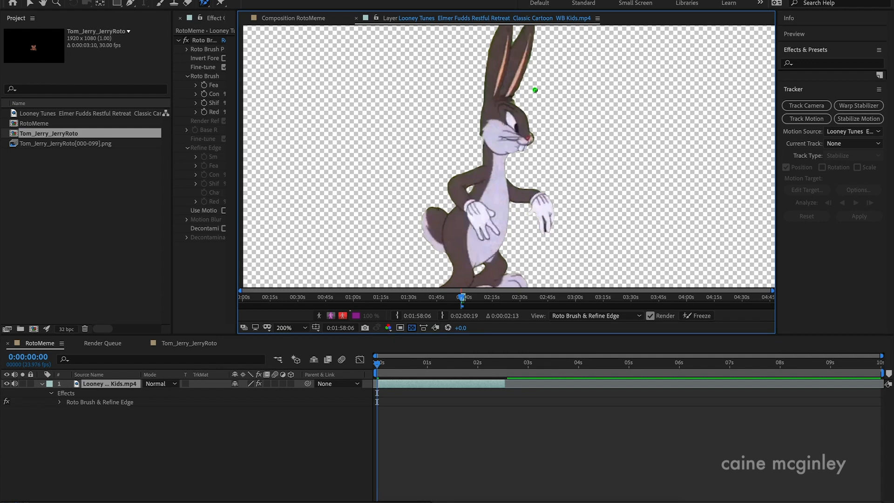
scroll(535, 90, down, 2)
scroll(535, 89, up, 2)
- Adjust the Roto Brush & Refine Edge effect to Feather 7 and Shift Edge -20%, and invert its foreground and background
drag(237, 114, 388, 112)
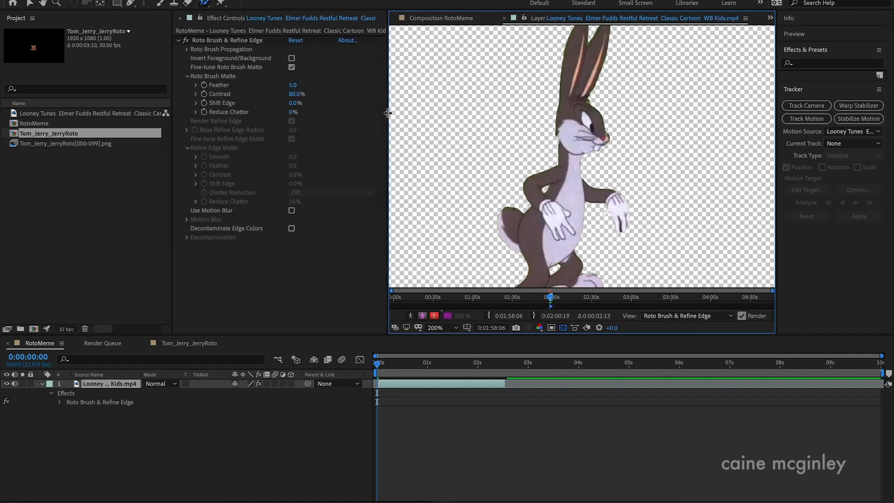
click(292, 86)
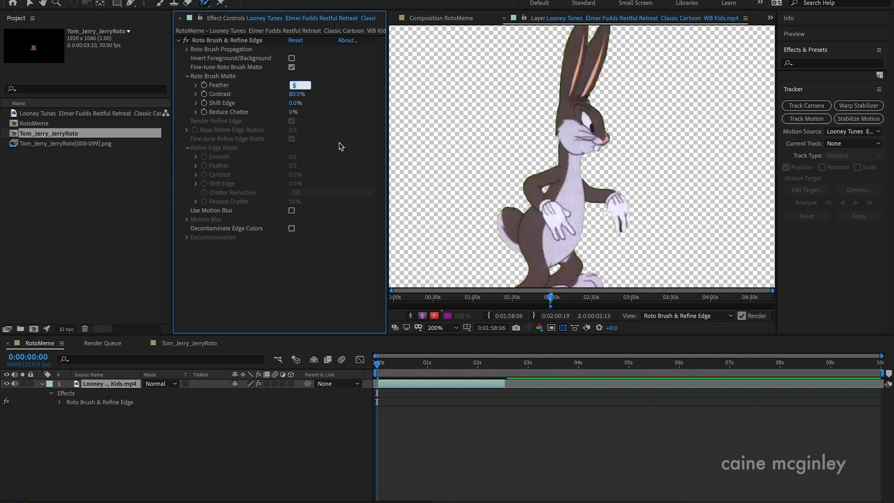
text(7)
key(Return)
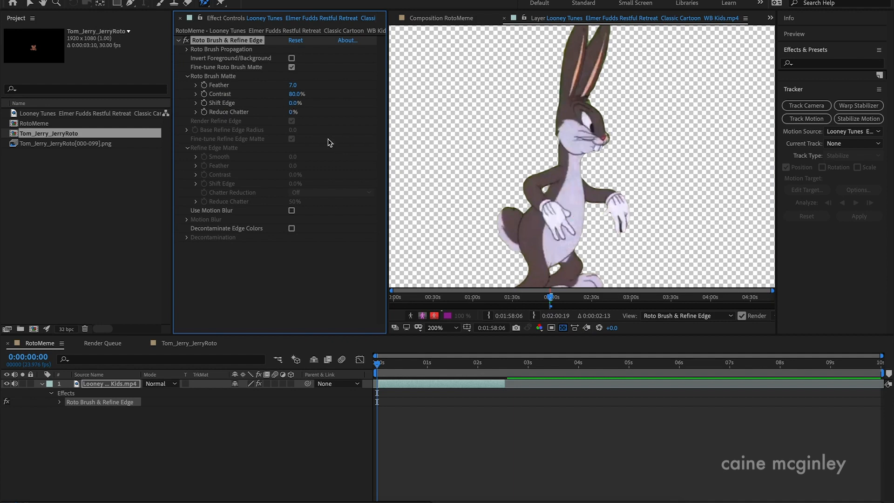
click(296, 104)
text(-20)
key(Return)
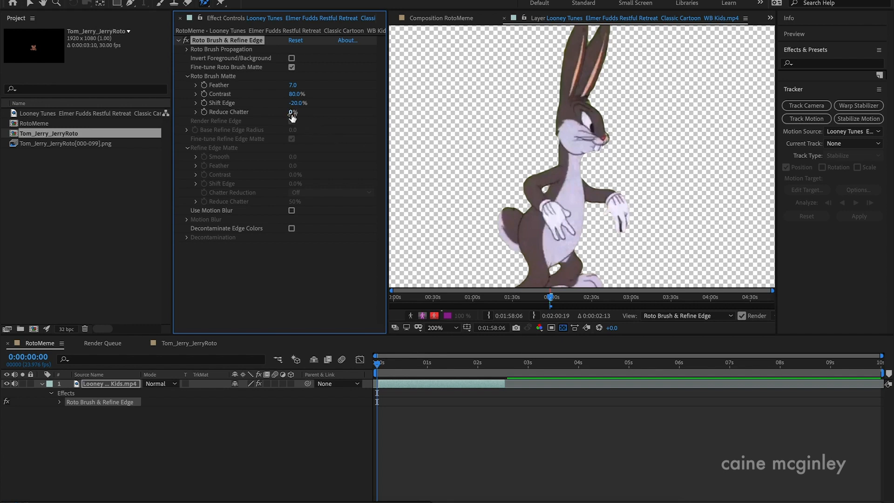
click(292, 59)
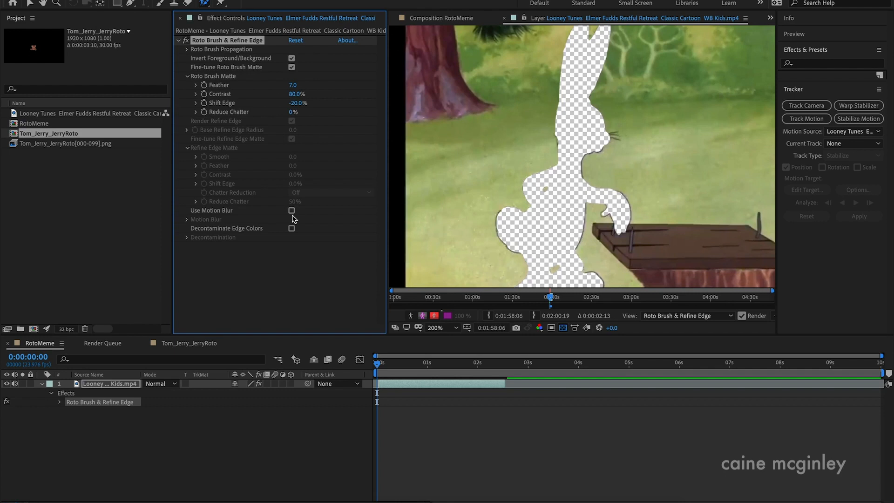
- Open the Tom_Jerry_JerryRoto composition, play it back and scrub through to 0:00:02:15 to examine the cut-out mouse
click(195, 347)
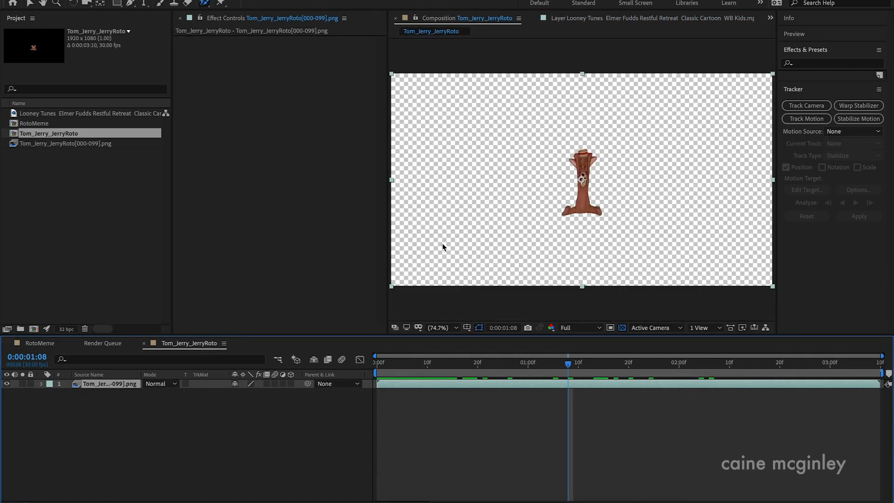
drag(387, 267, 243, 260)
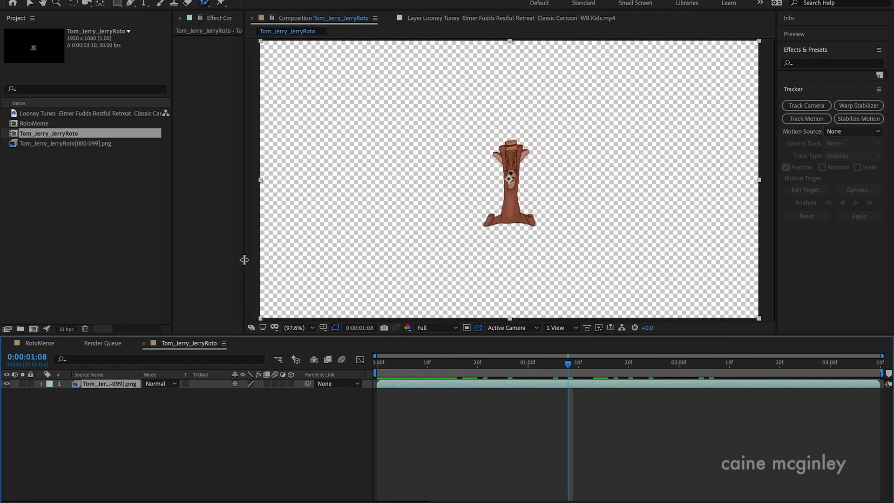
drag(481, 364, 421, 387)
key(space)
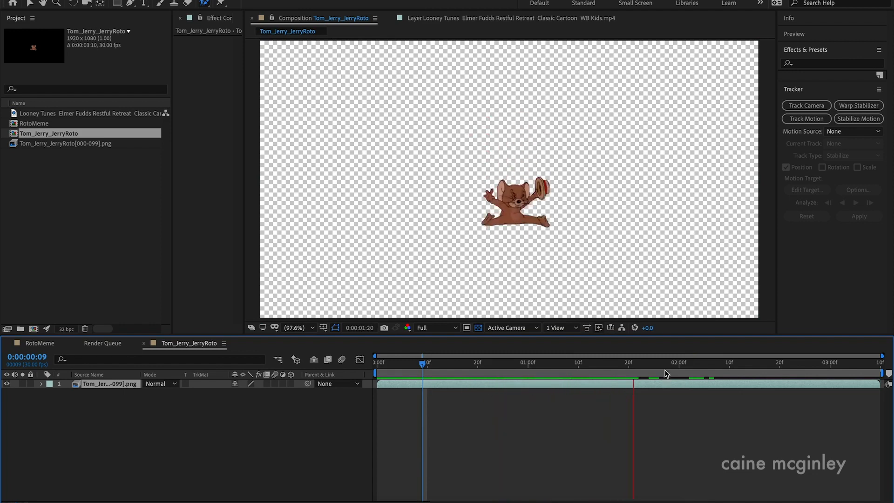
click(607, 372)
drag(607, 371, 584, 371)
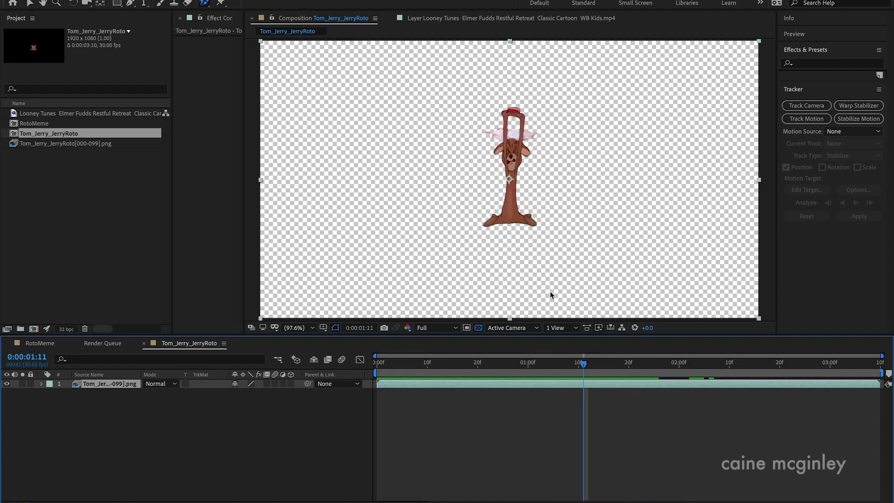
scroll(520, 145, up, 3)
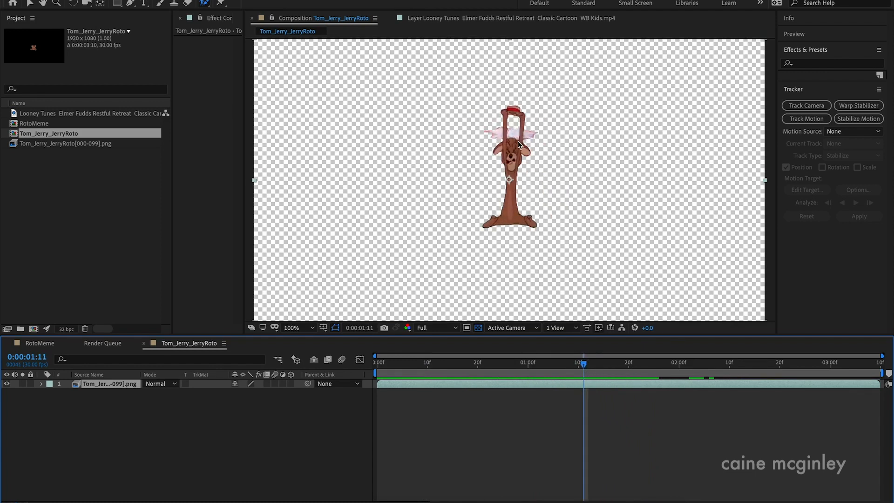
mouse_move(583, 365)
mouse_down()
mouse_move(626, 363)
mouse_move(593, 364)
mouse_up()
mouse_move(599, 364)
mouse_down()
mouse_move(689, 361)
mouse_move(584, 358)
mouse_up()
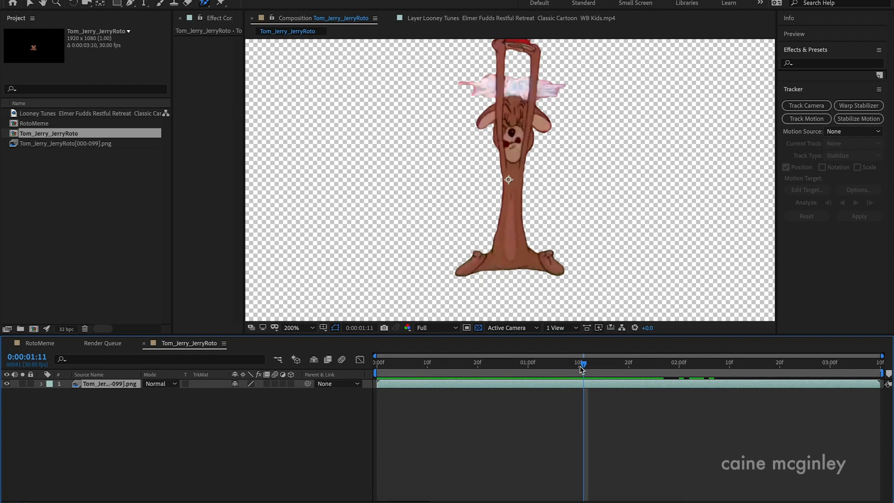
drag(588, 367, 756, 371)
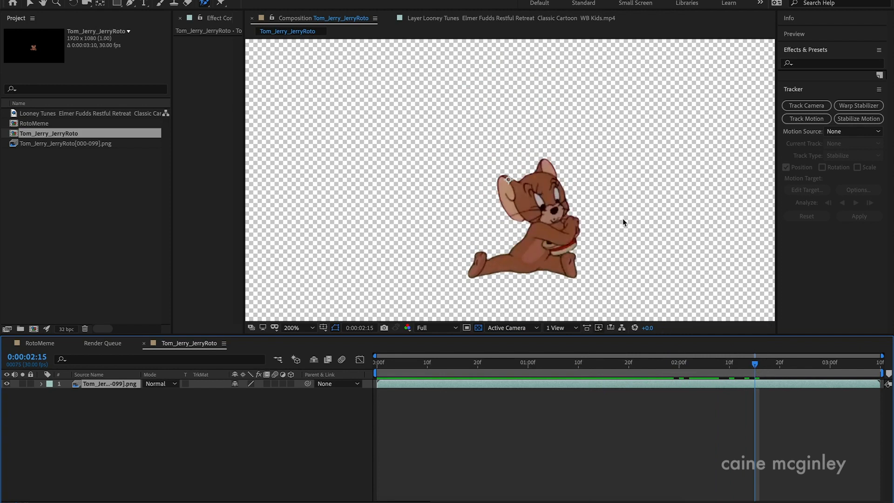
- Duplicate the mouse image sequence layer four times in the Tom_Jerry_JerryRoto composition
drag(622, 219, 570, 211)
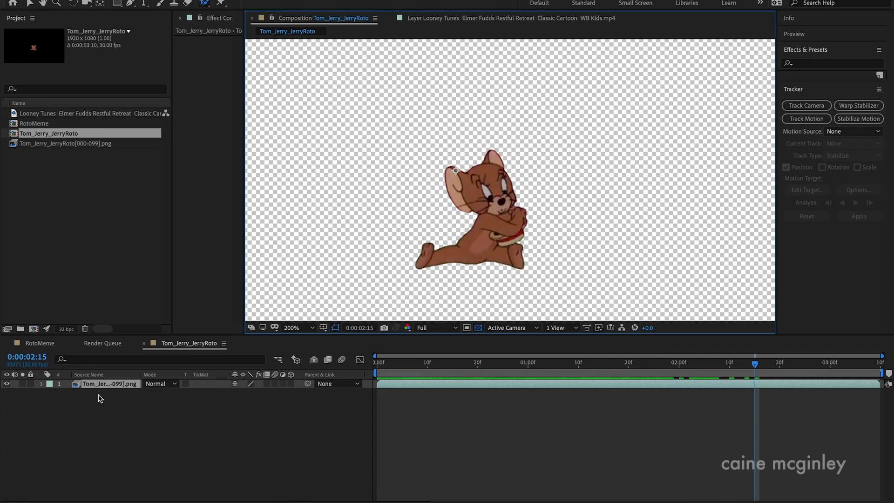
key(ctrl+d)
key(ctrl+d)
key(ctrl+d)
key(ctrl+d)
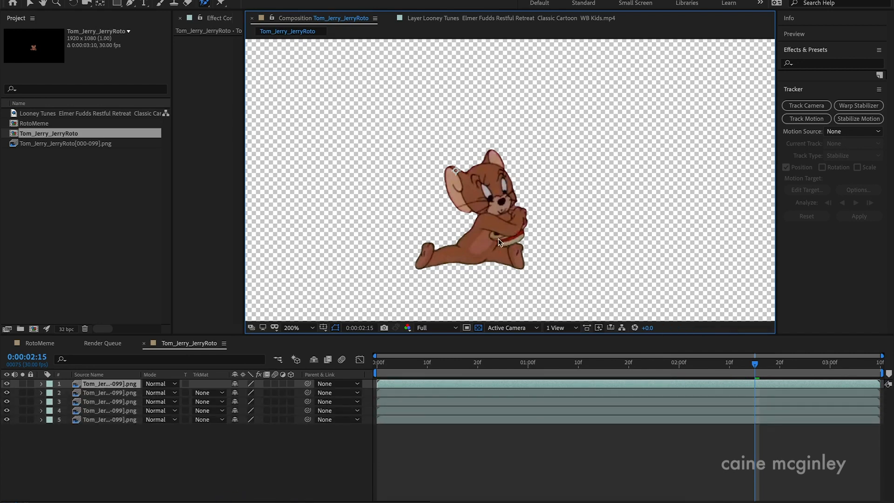
- Spread three of the mouse layers around the original, placing layer 1 above it, layer 2 to its right and layer 4 to its left
click(633, 147)
click(520, 298)
drag(499, 213, 446, 97)
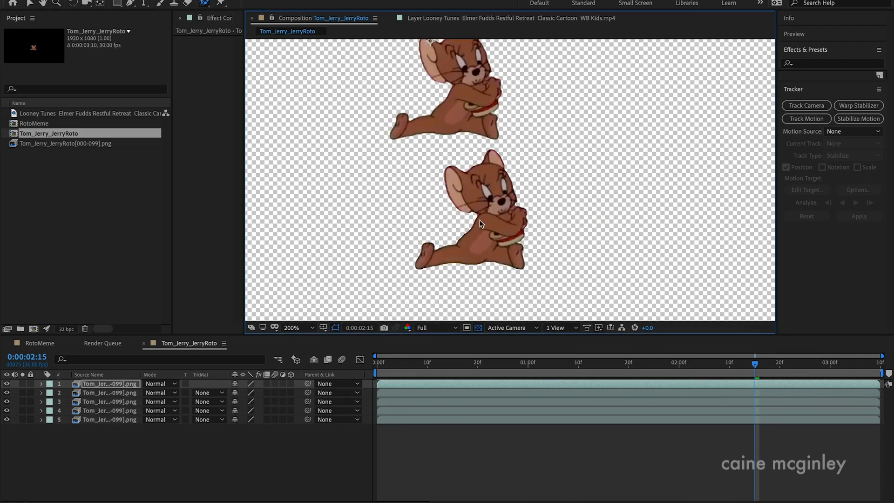
click(97, 393)
drag(480, 226, 607, 197)
click(99, 409)
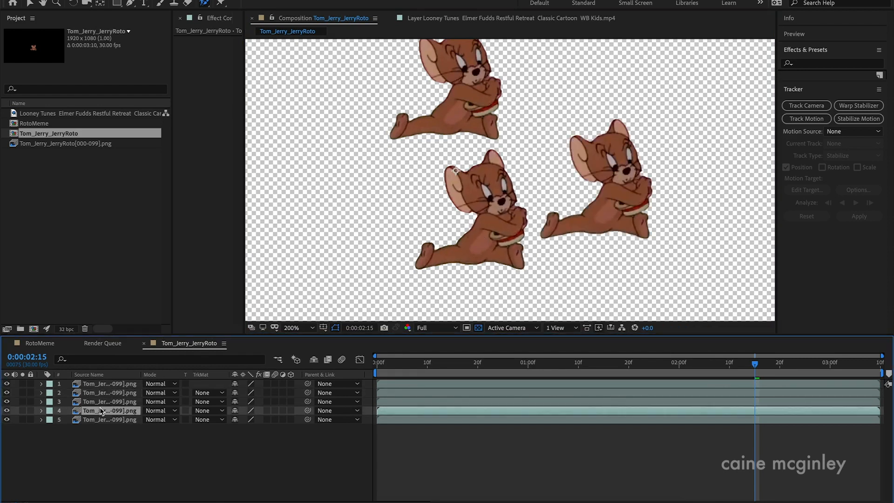
drag(470, 240, 305, 206)
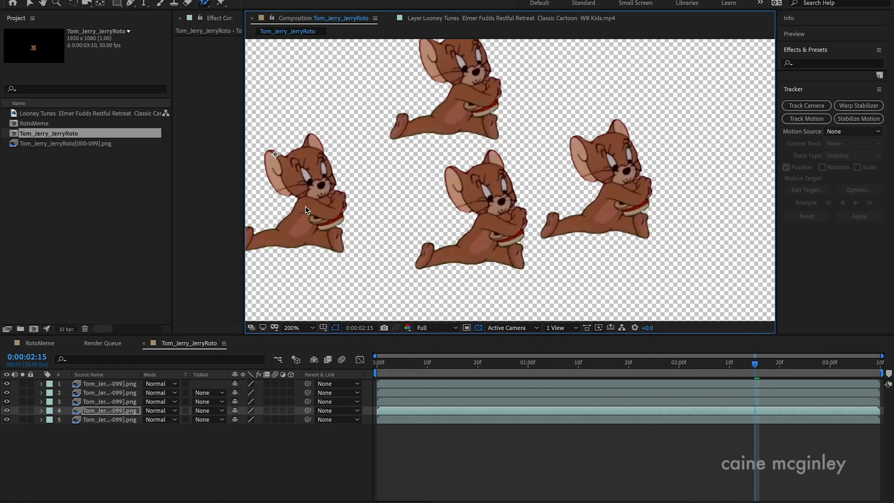
- Find the Echo effect and apply it to the bottommost mouse layer
click(110, 420)
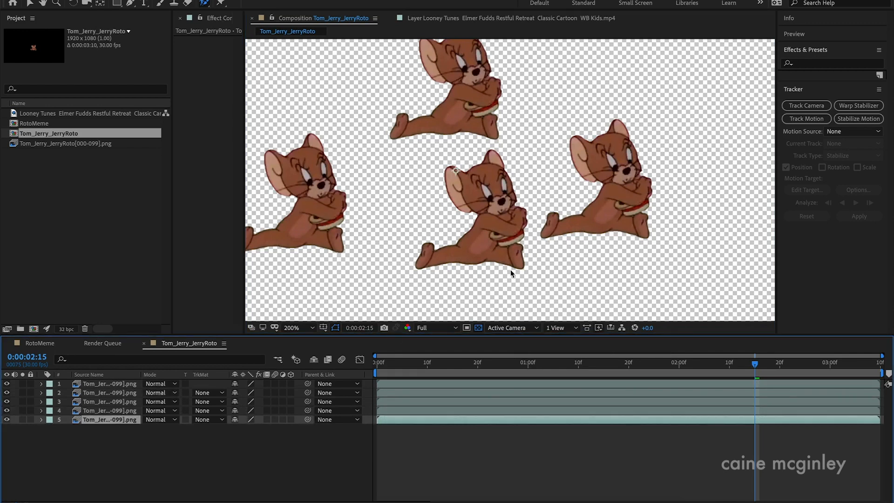
click(815, 65)
text(echo)
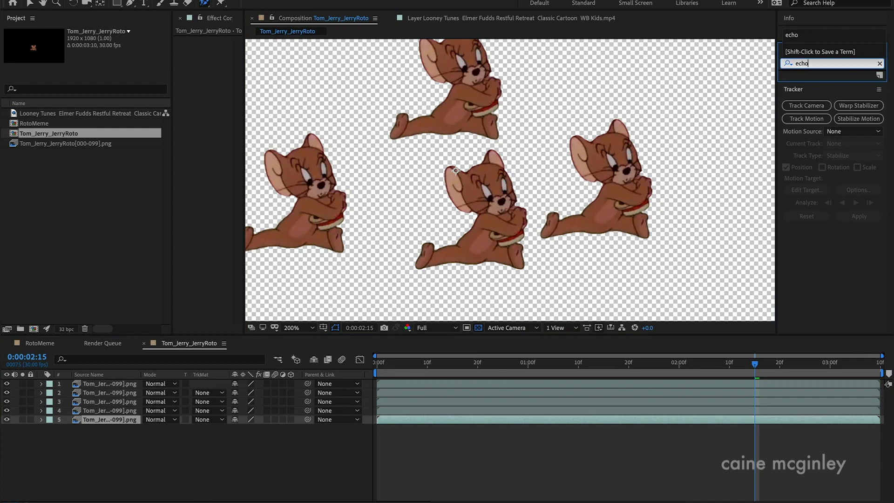
click(830, 96)
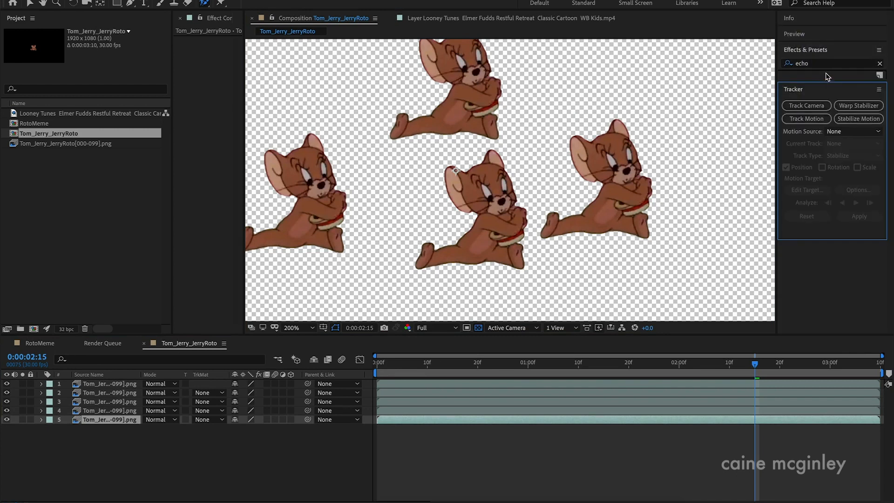
click(816, 66)
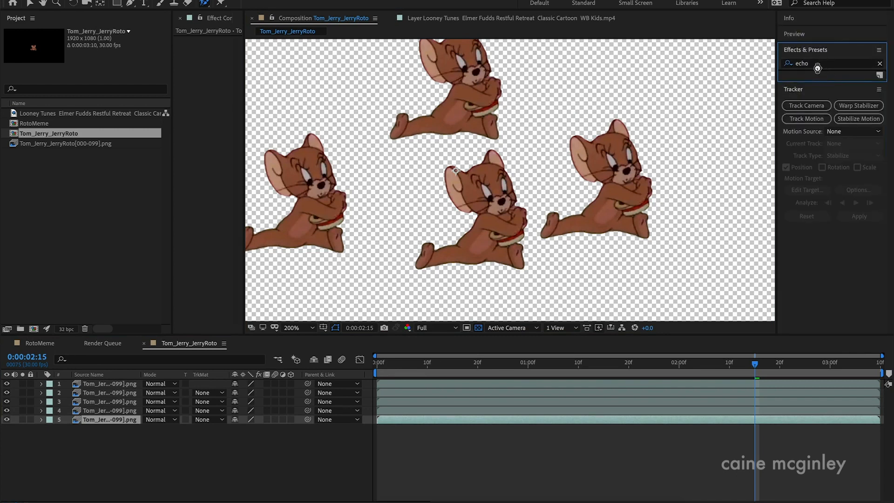
click(812, 90)
click(812, 84)
drag(812, 86, 289, 247)
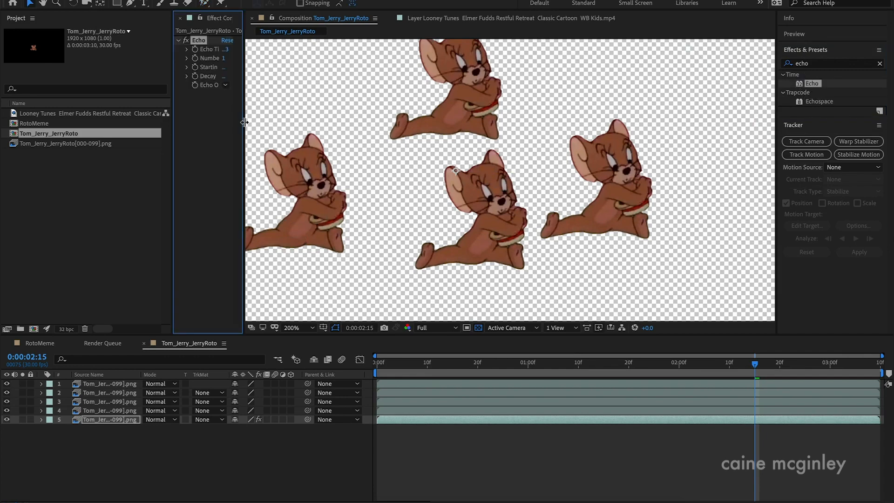
- Set the Echo effect's Echo Time to 0.967 seconds, Number of Echoes to 8 and Decay to 1.42
drag(244, 122, 304, 123)
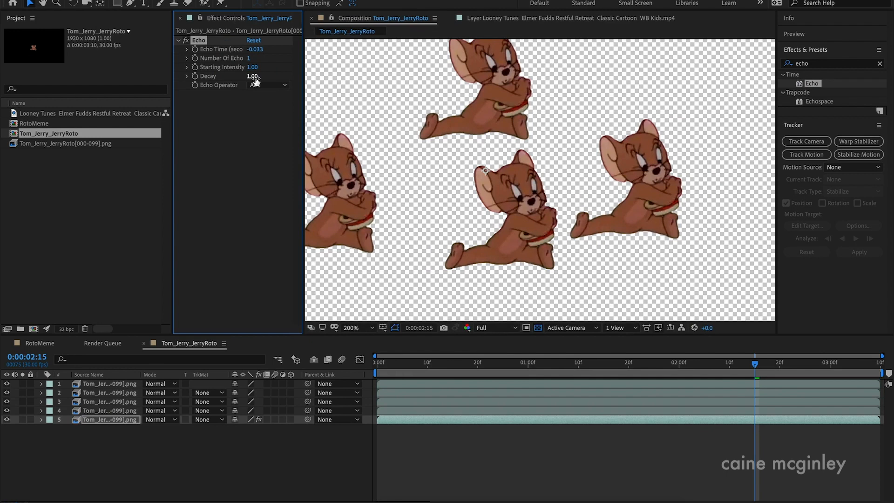
drag(255, 49, 274, 50)
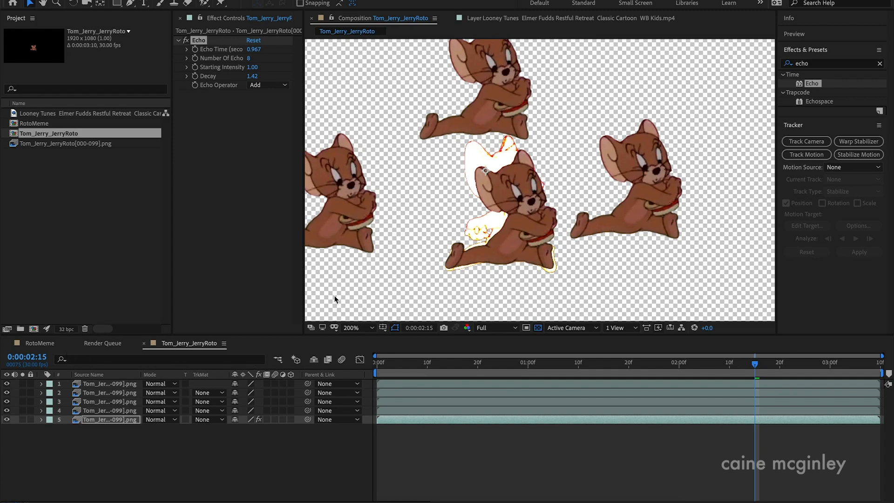
click(275, 463)
scroll(481, 245, down, 1)
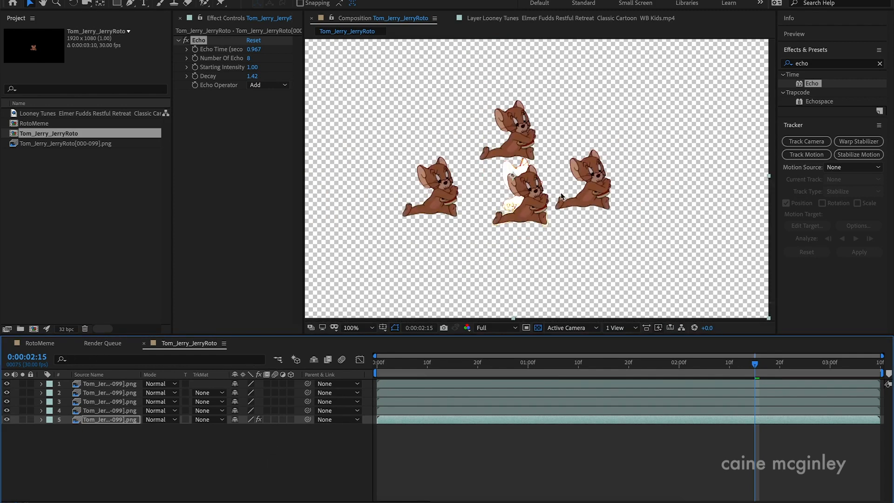
- Toggle the transparency grid off and on, and add the Tom_Jerry_JerryRoto composition to the render queue
click(541, 328)
click(540, 328)
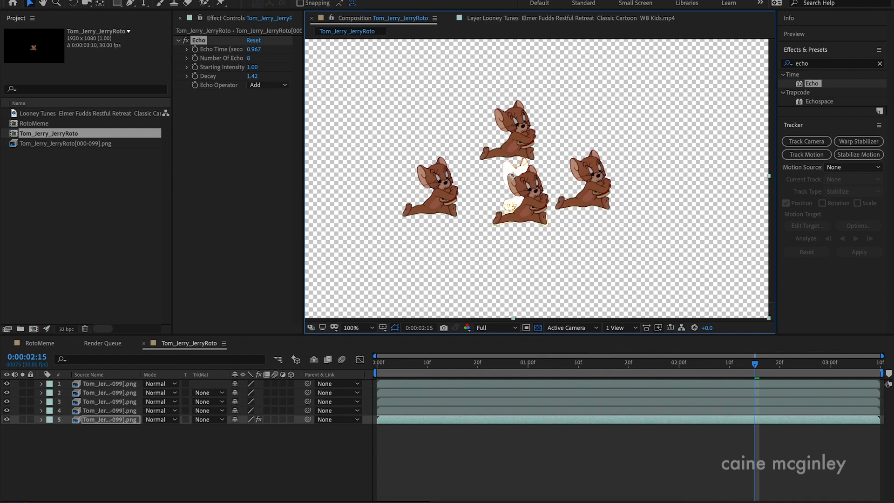
click(159, 1)
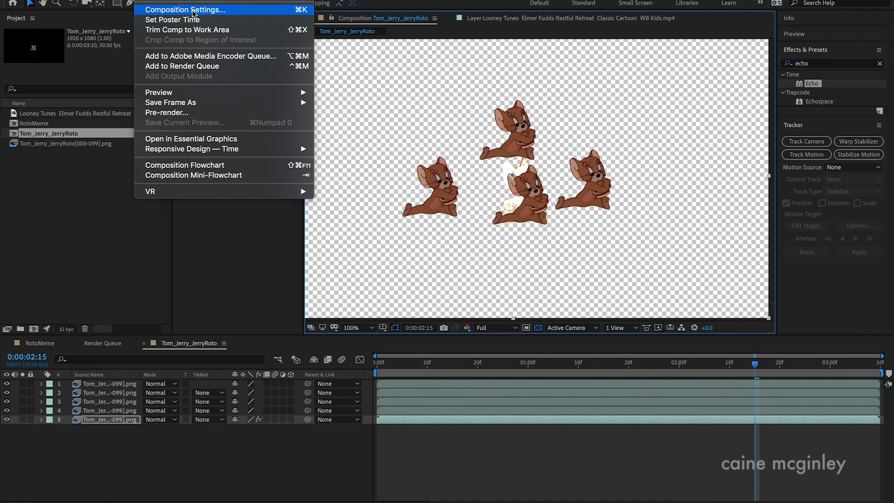
click(195, 68)
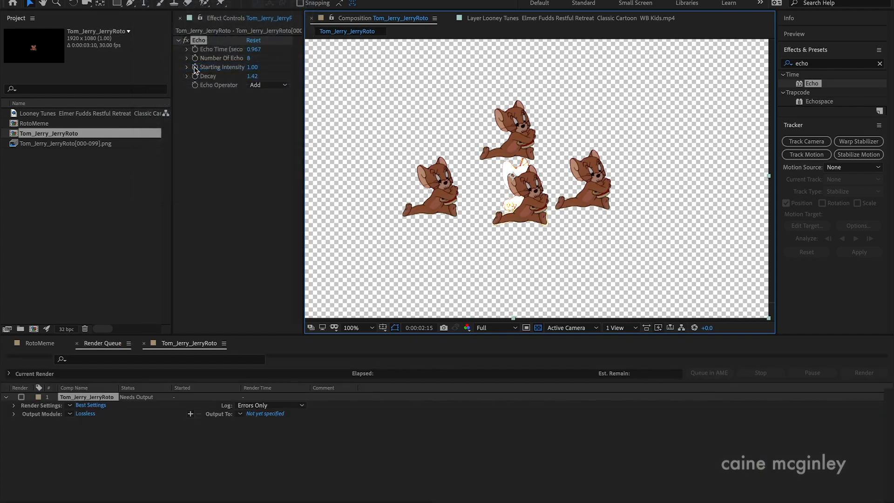
- Set the queued Tom_Jerry_JerryRoto output module's format to PNG Sequence with RGB + Alpha channels
click(71, 406)
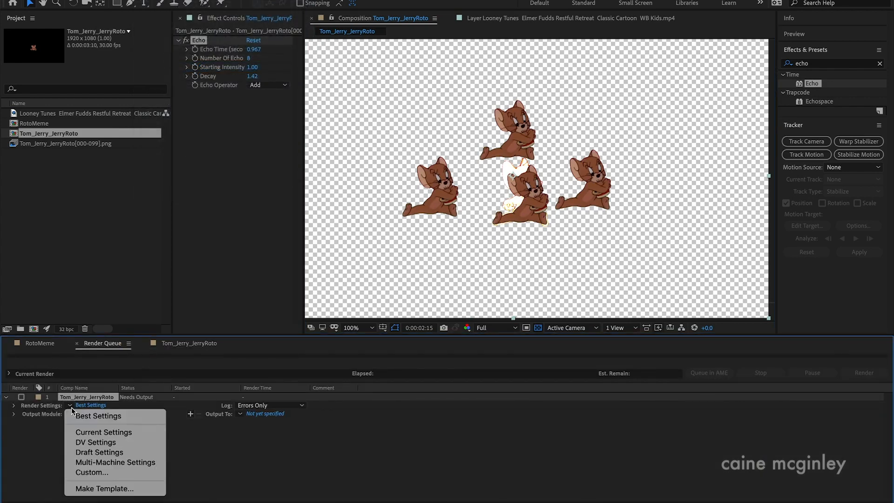
click(46, 432)
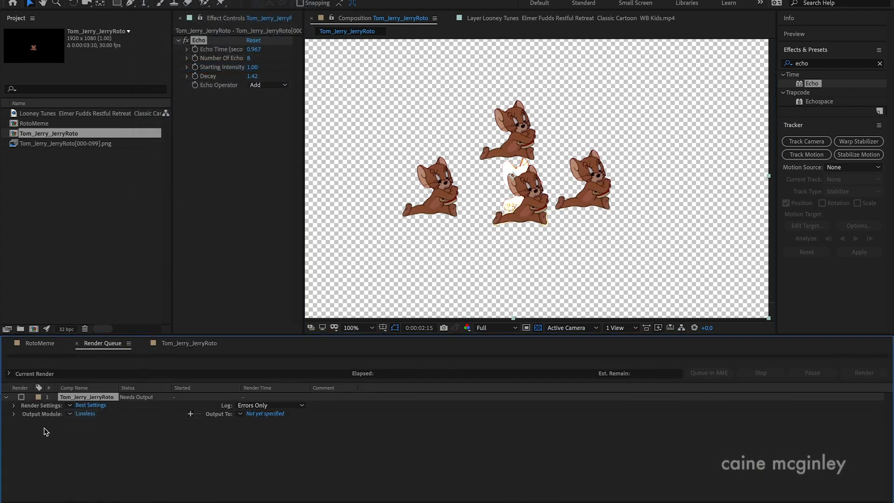
click(85, 416)
click(410, 121)
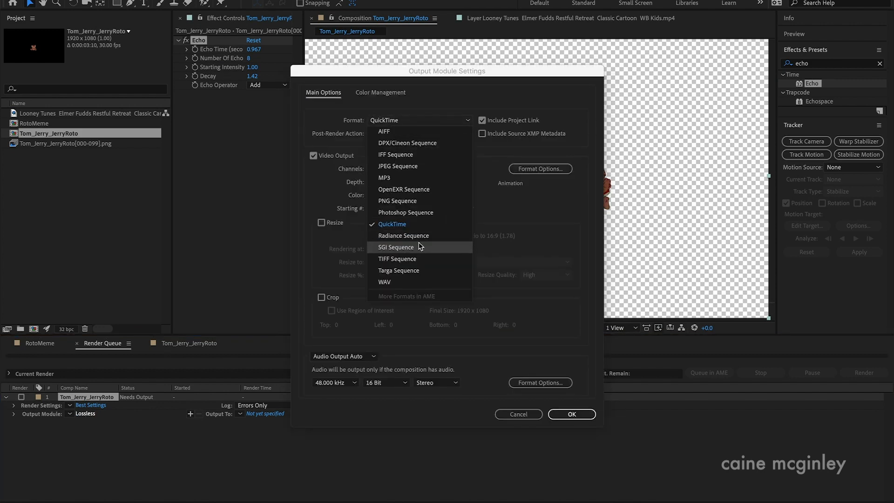
click(427, 204)
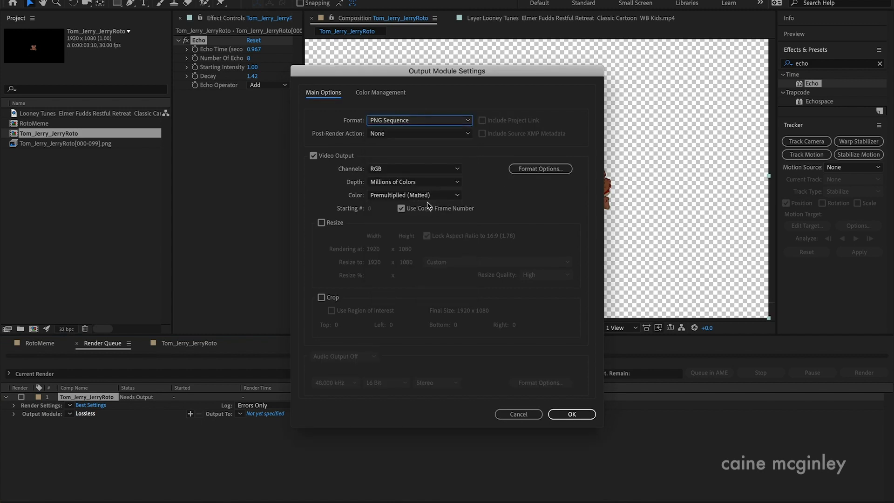
click(431, 176)
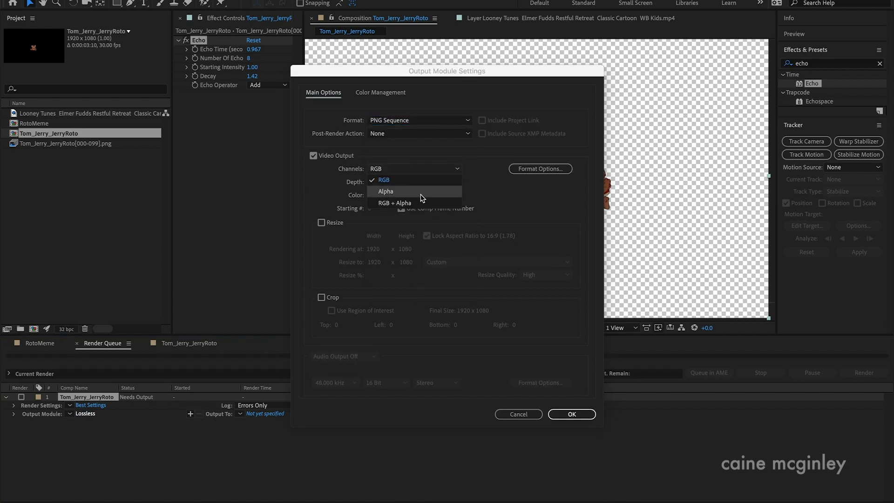
click(419, 203)
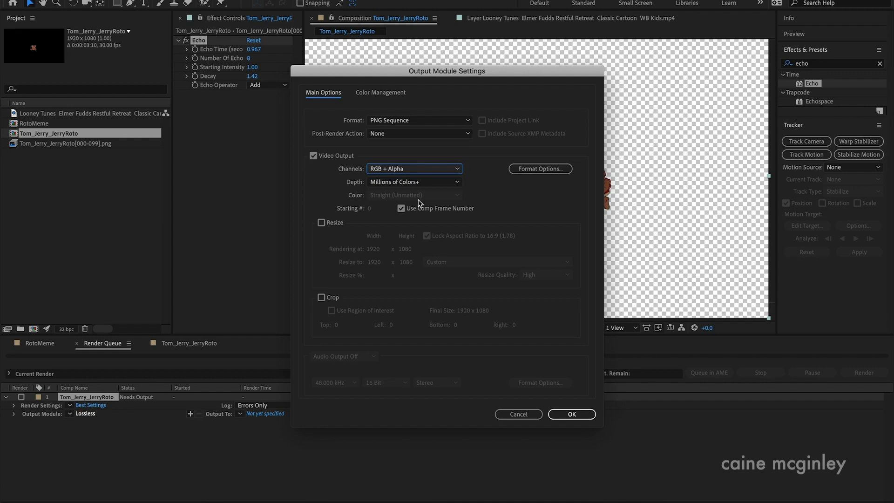
- Keep the PNG compression at None in the format options and accept the output module settings
click(528, 172)
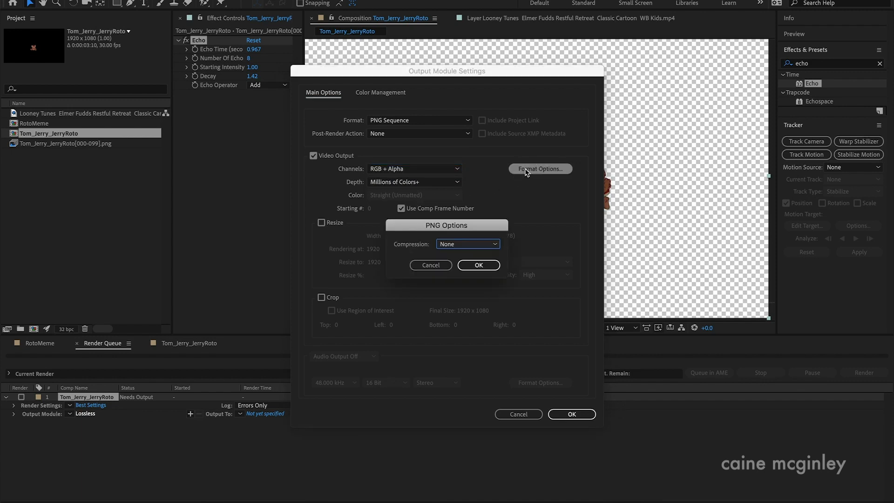
click(486, 248)
click(506, 233)
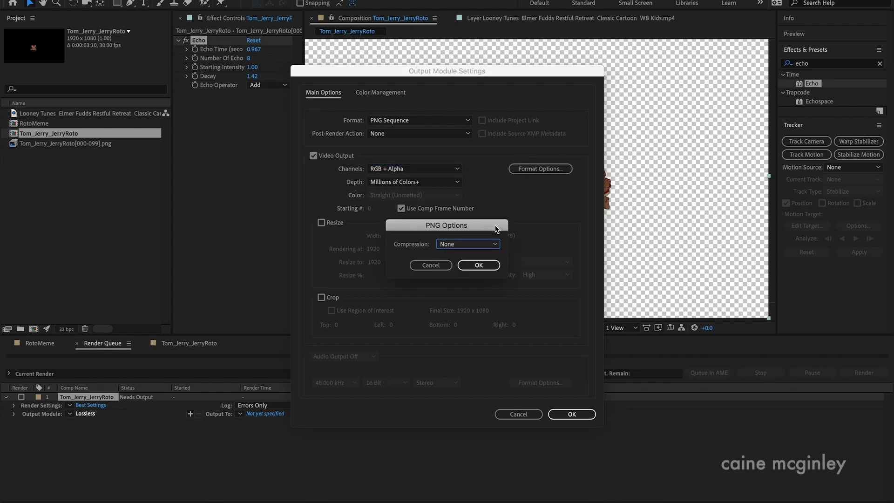
click(491, 264)
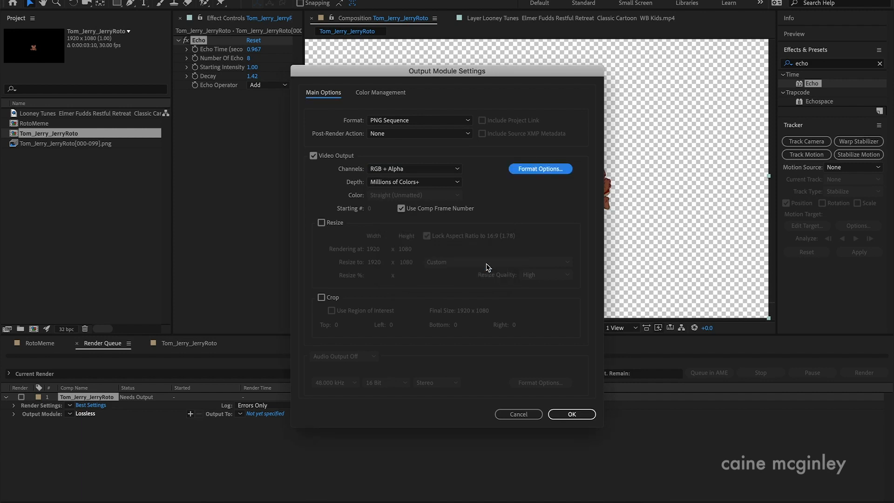
click(576, 415)
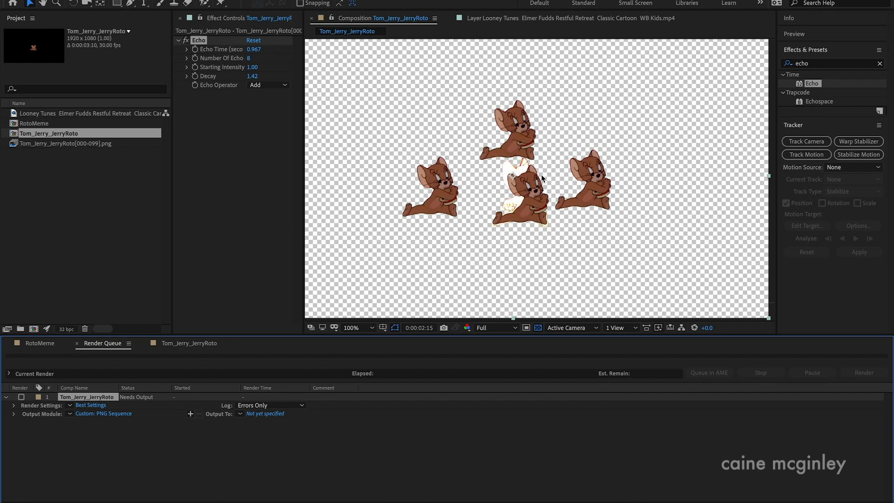
- Switch the queued composition's output module to the Lossless with Alpha preset
click(69, 414)
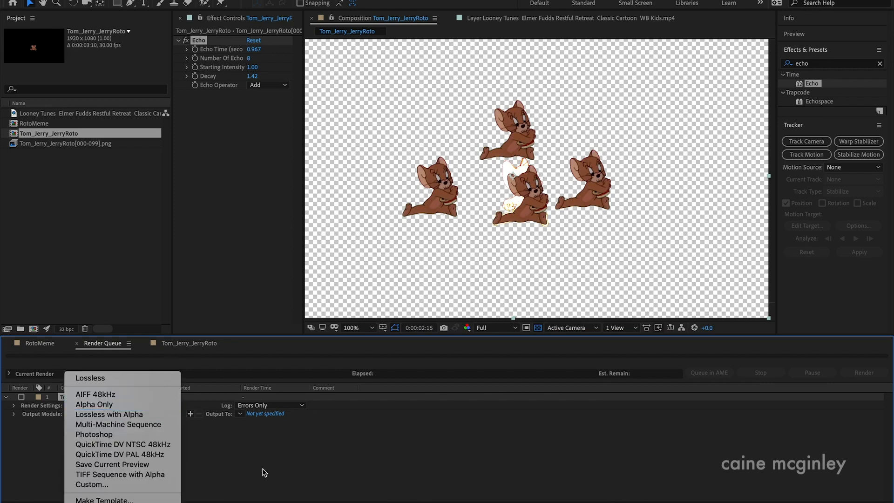
click(150, 419)
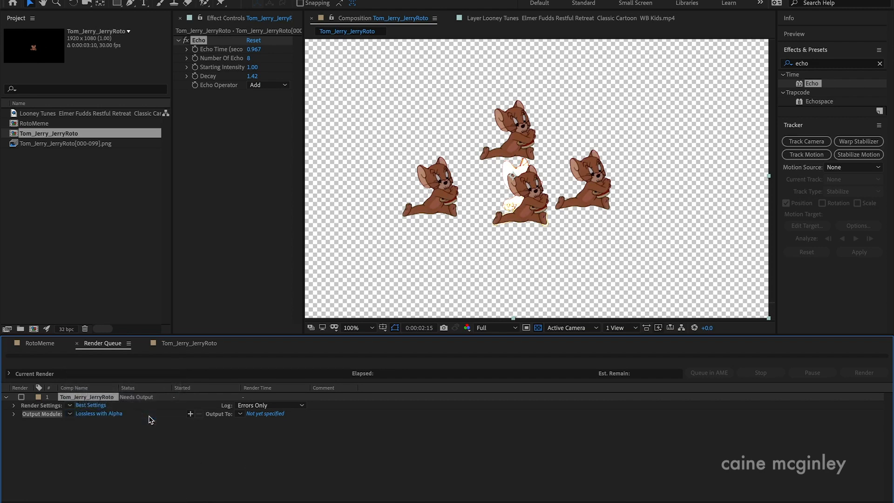